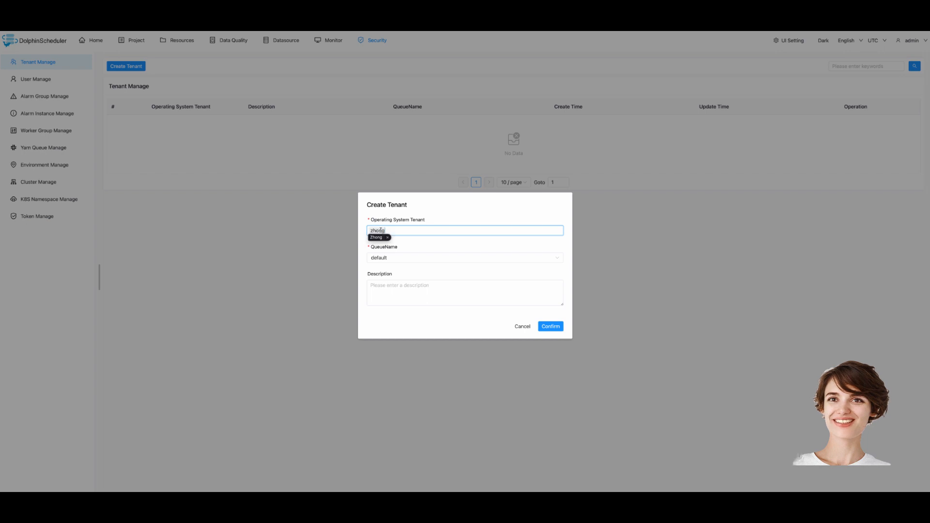
# Confirm the new operating-system tenant on the default queue
pyautogui.click(552, 327)
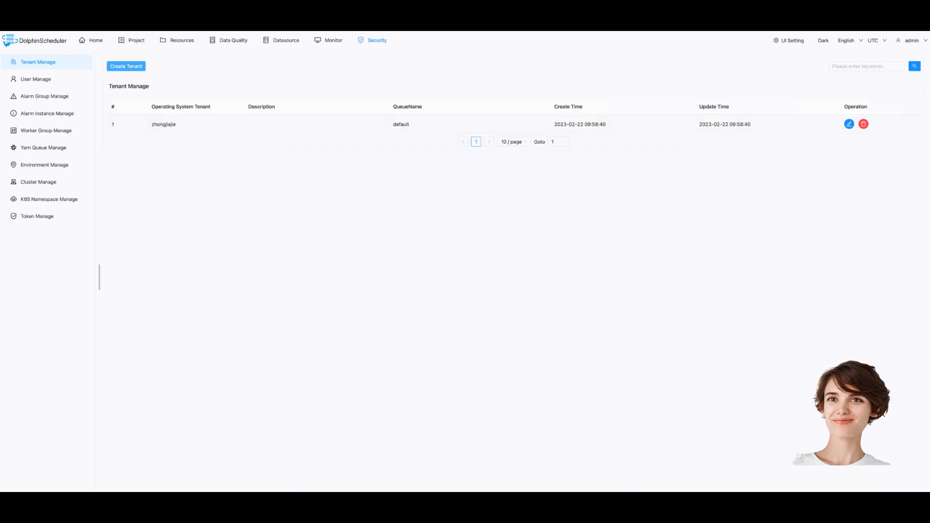
# Assign the admin user to the new tenant and the default queue, and save
pyautogui.click(43, 80)
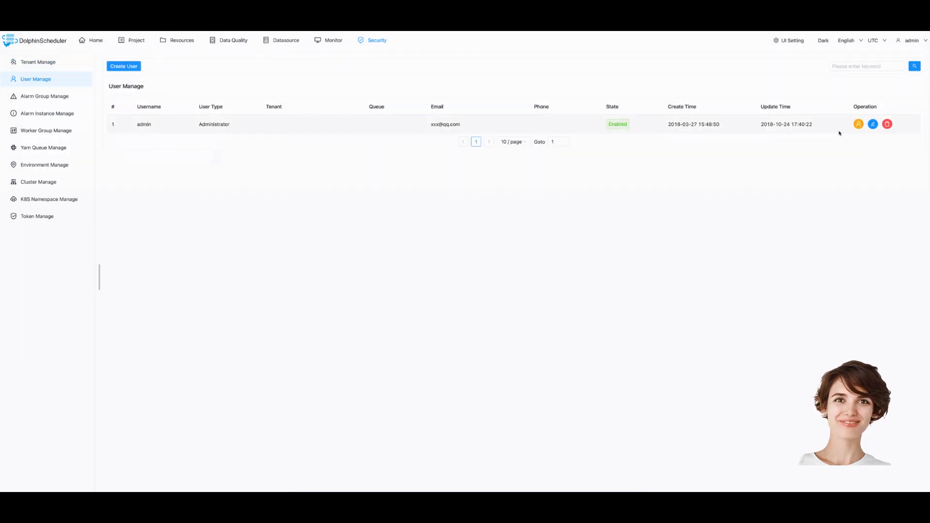
pyautogui.click(872, 124)
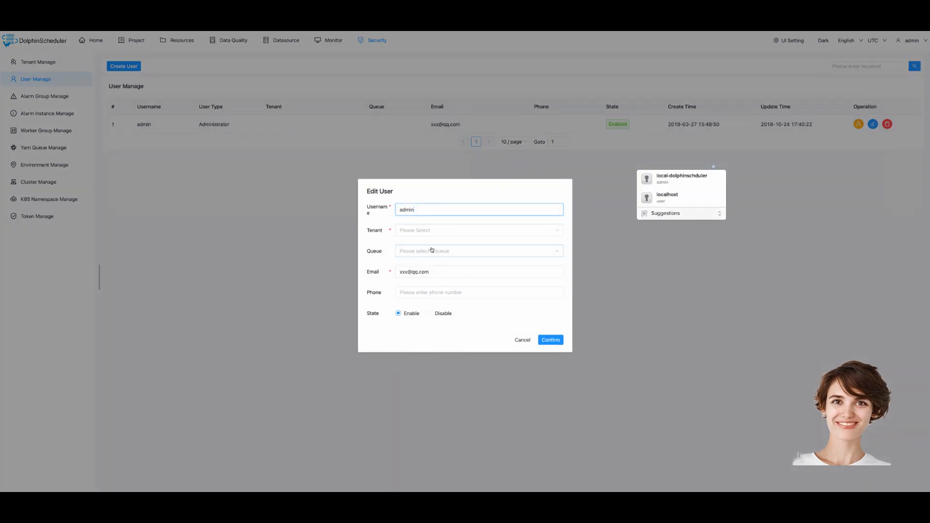
pyautogui.click(431, 231)
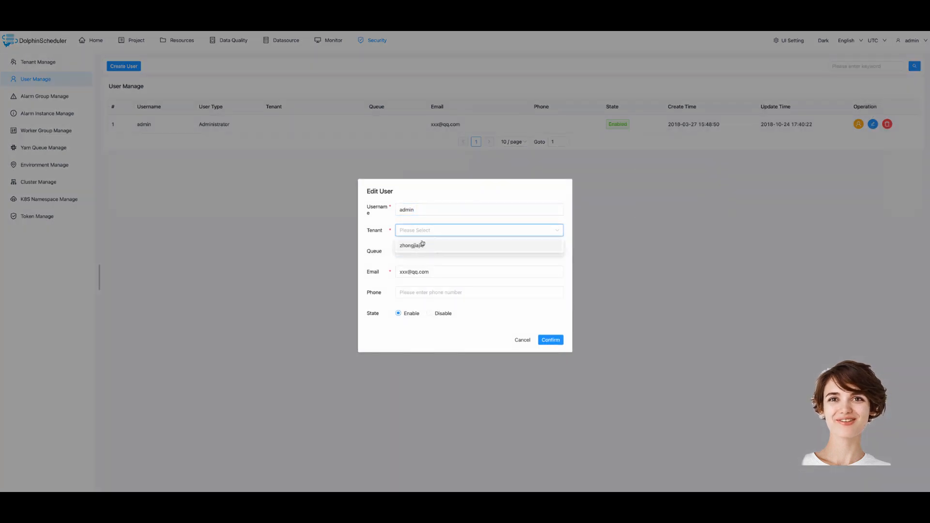
pyautogui.click(414, 245)
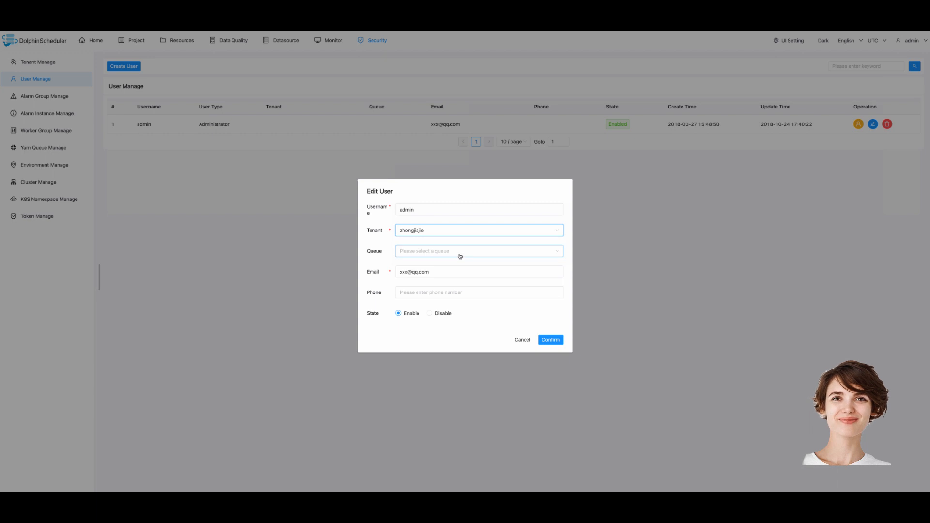
pyautogui.click(460, 254)
pyautogui.click(421, 266)
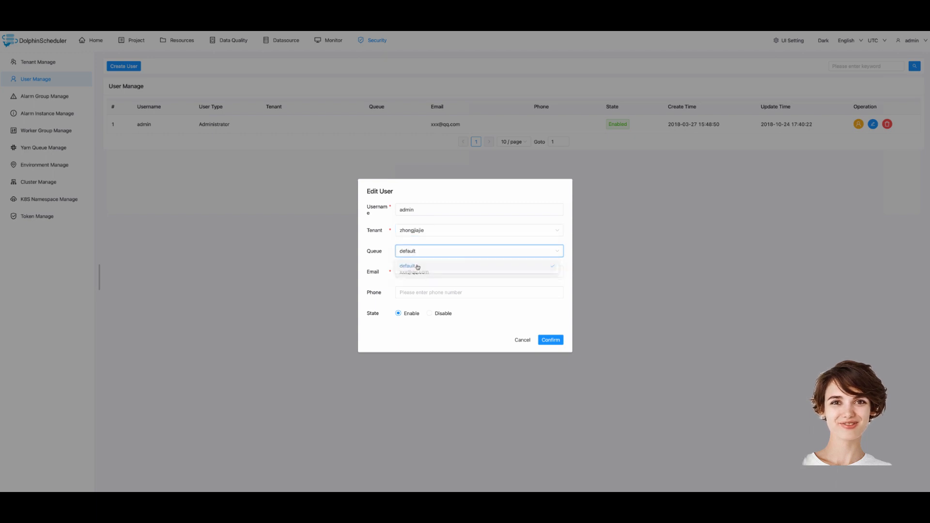
pyautogui.click(557, 341)
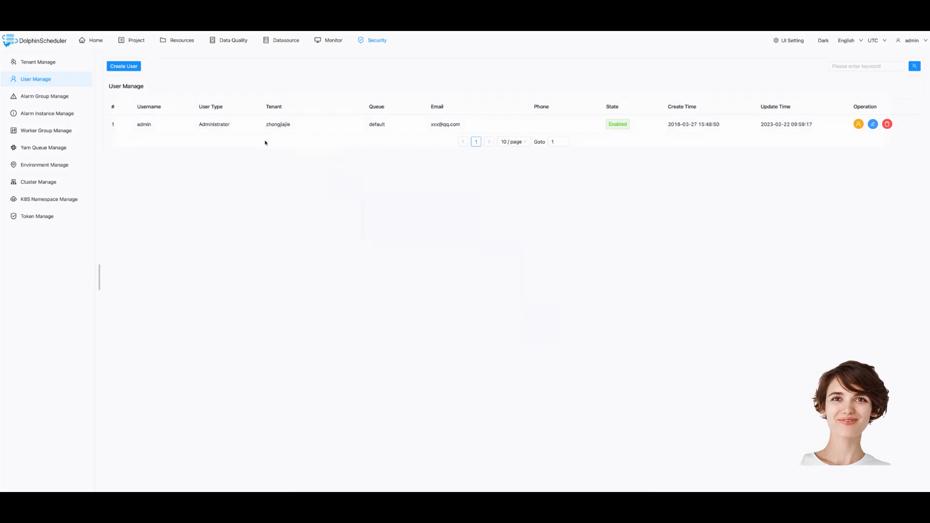
# Create the project 'tutorial' and open it
pyautogui.click(128, 40)
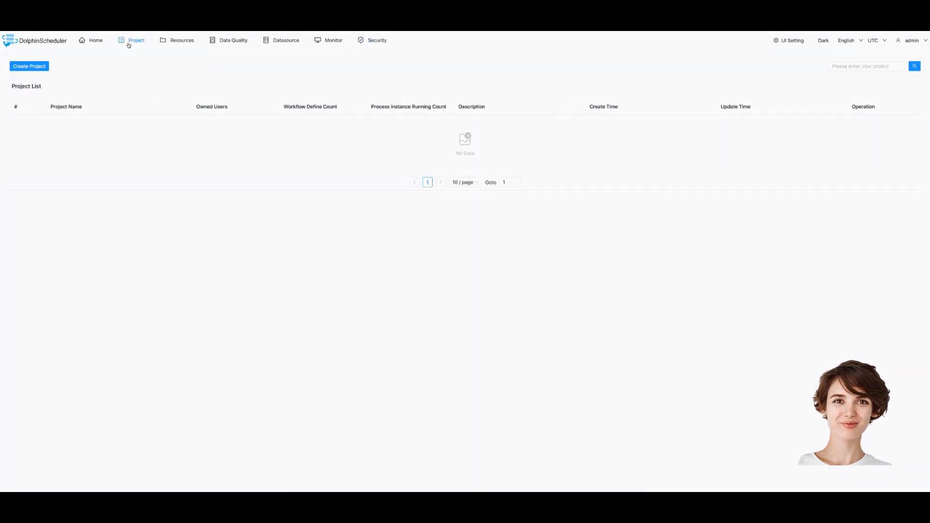
pyautogui.click(32, 67)
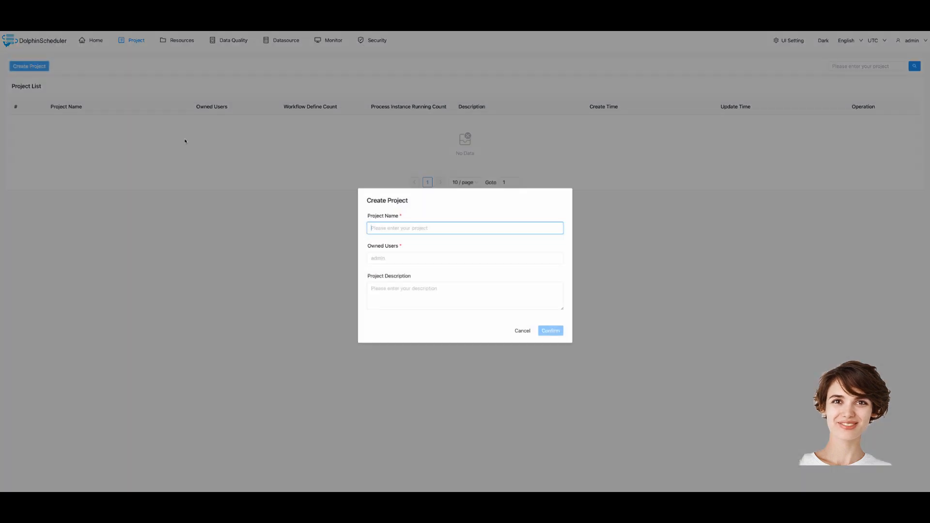
pyautogui.write('tutorial')
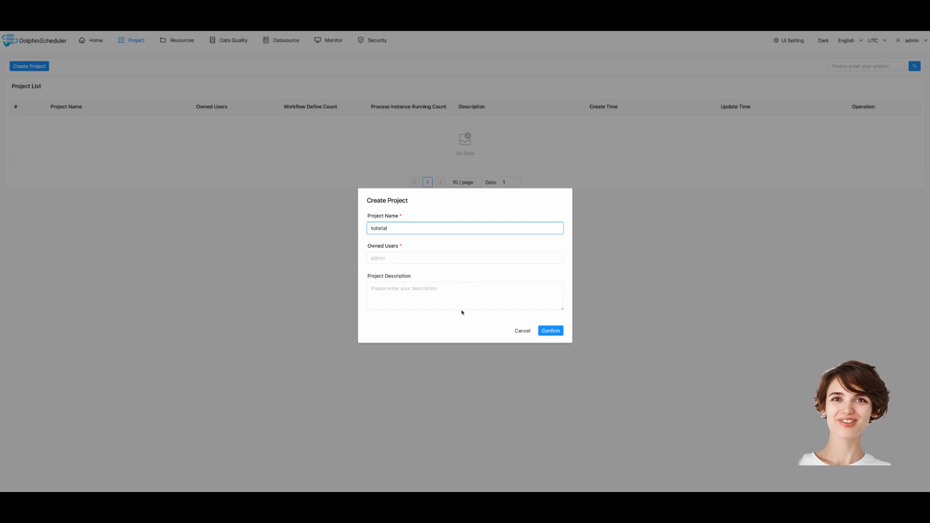
pyautogui.click(548, 332)
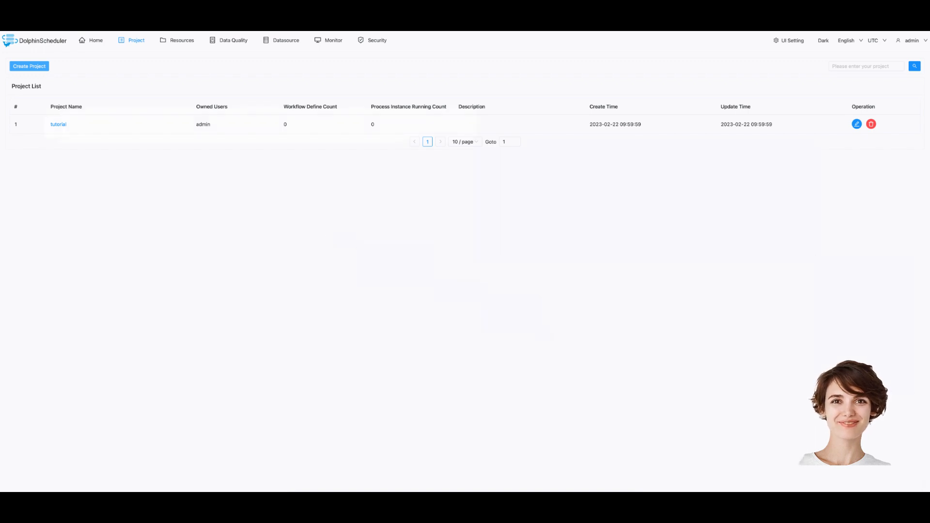
pyautogui.click(58, 124)
# Start a new workflow with a SHELL task named first-task
pyautogui.click(41, 113)
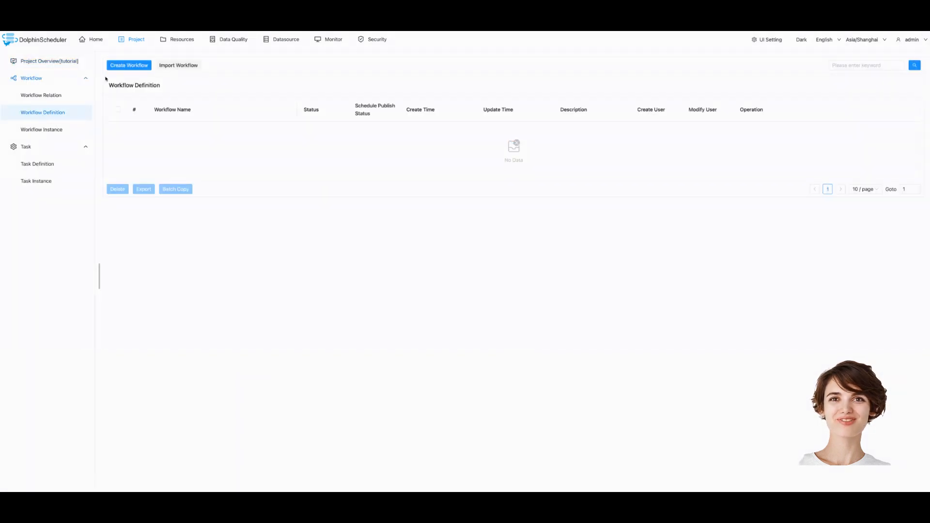
pyautogui.click(130, 67)
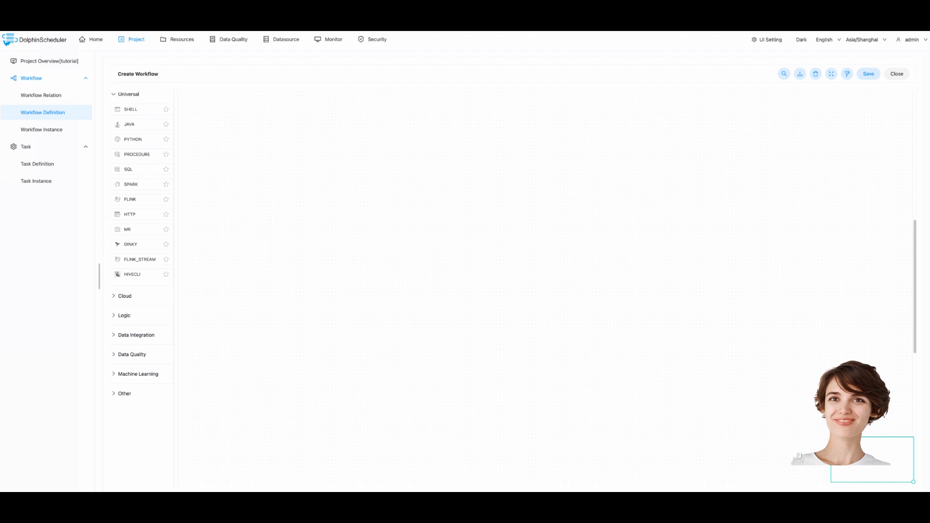
pyautogui.moveTo(130, 109); pyautogui.dragTo(232, 172)
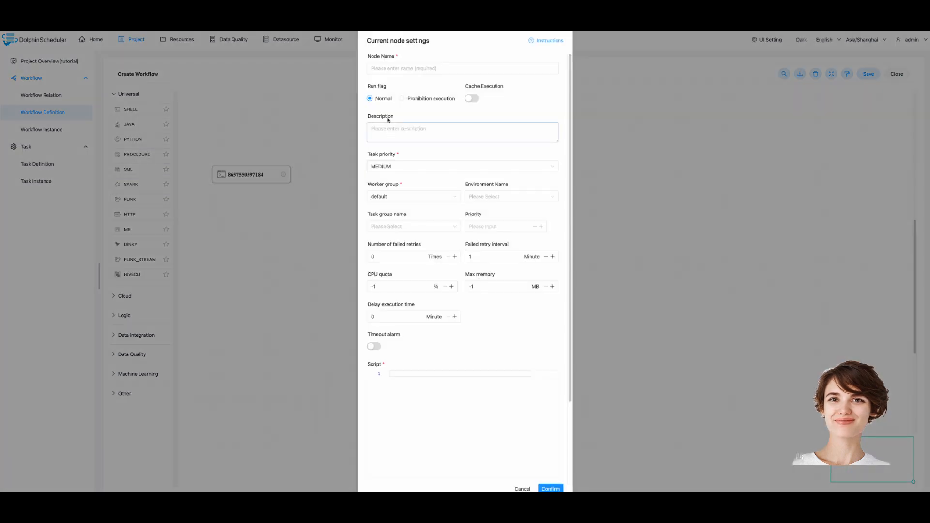
pyautogui.click(389, 64)
pyautogui.write('firs')
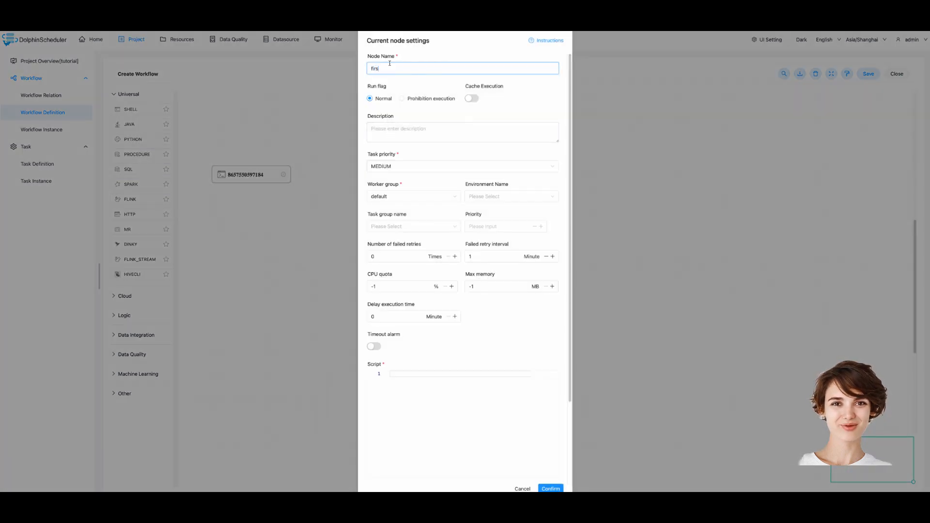
pyautogui.write('t-task')
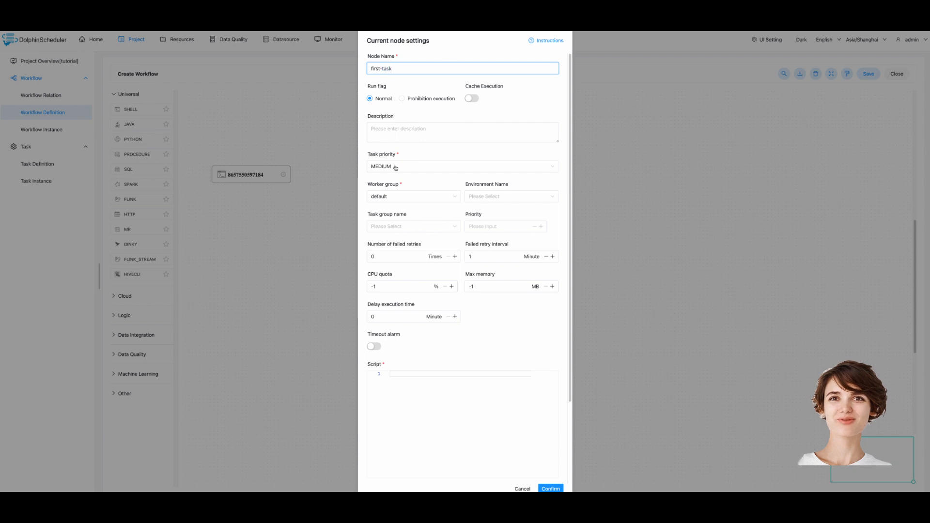
# Give first-task the script echo "Hello Dolphinscheduler" and save the workflow
pyautogui.click(414, 382)
pyautogui.write('echo ')
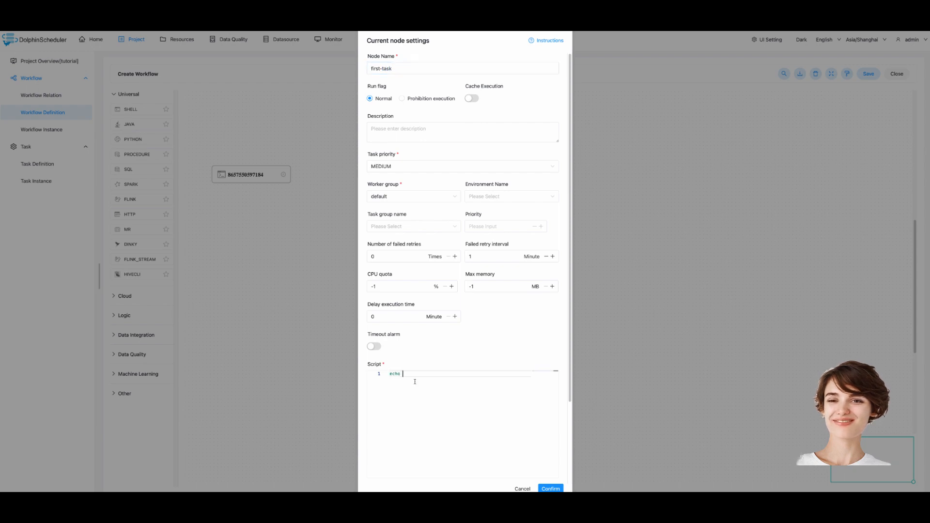
pyautogui.write('""')
pyautogui.press('Left')
pyautogui.write('H')
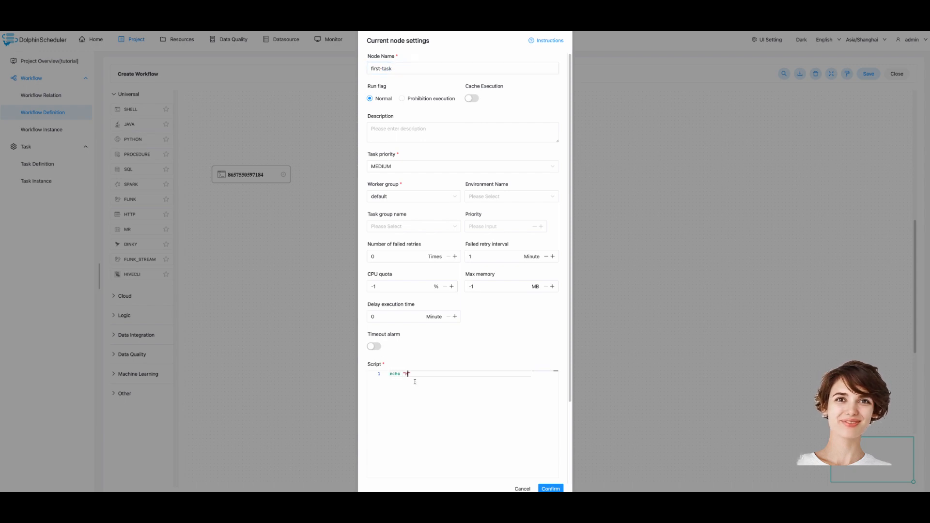
pyautogui.write('ello')
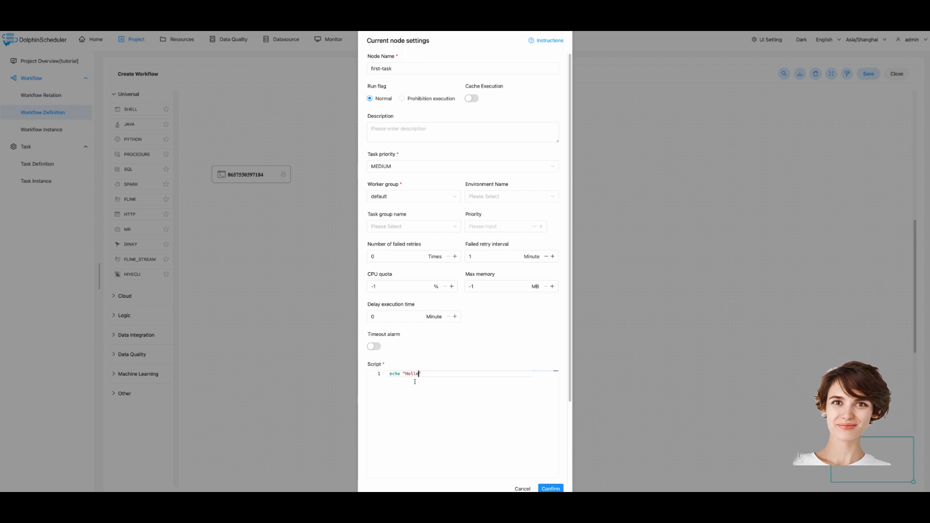
pyautogui.press('BackSpace')
pyautogui.write('o')
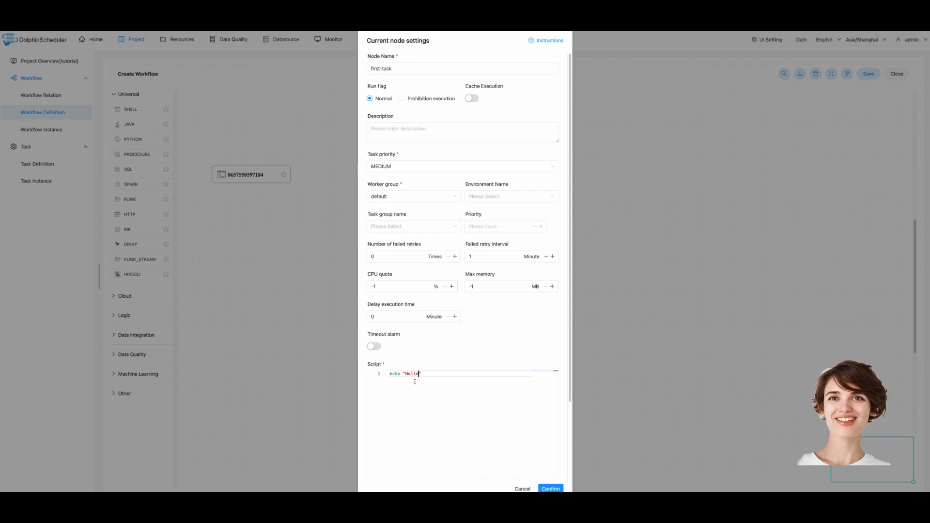
pyautogui.write(' Dolphinsched')
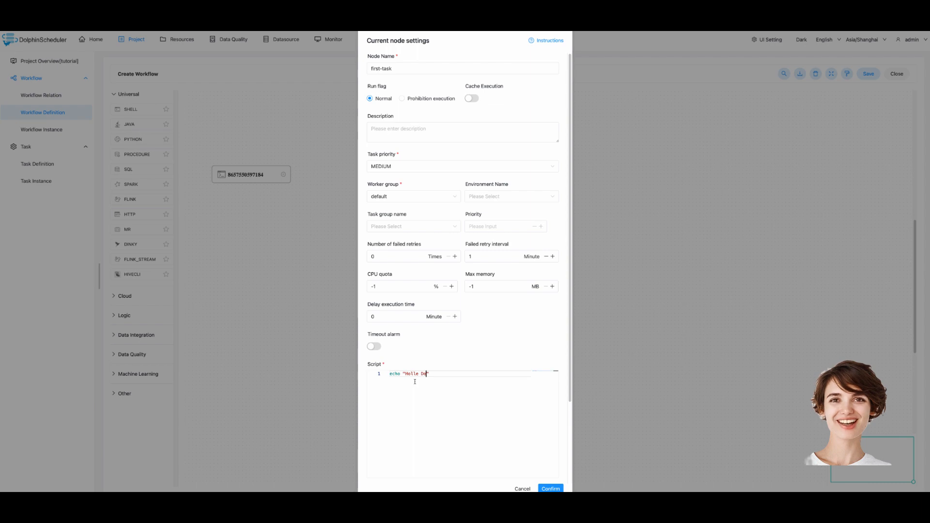
pyautogui.write('uler')
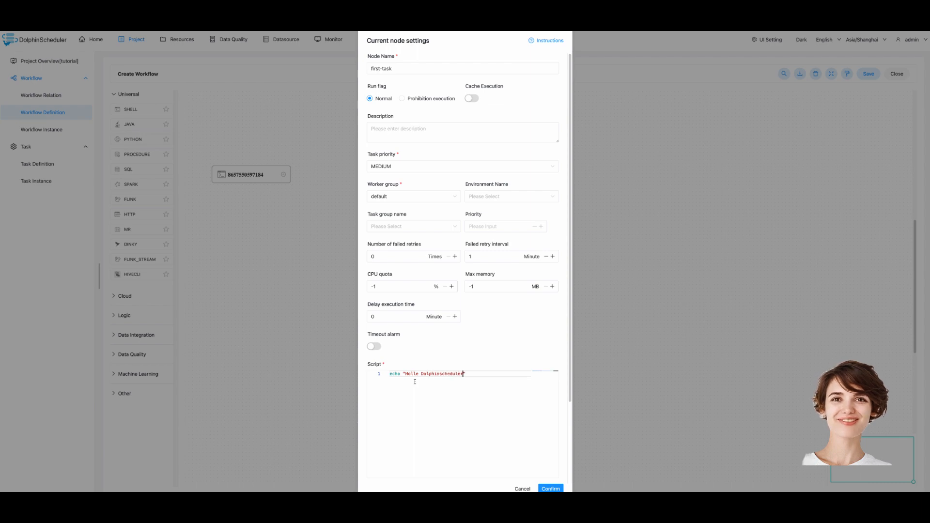
pyautogui.click(549, 488)
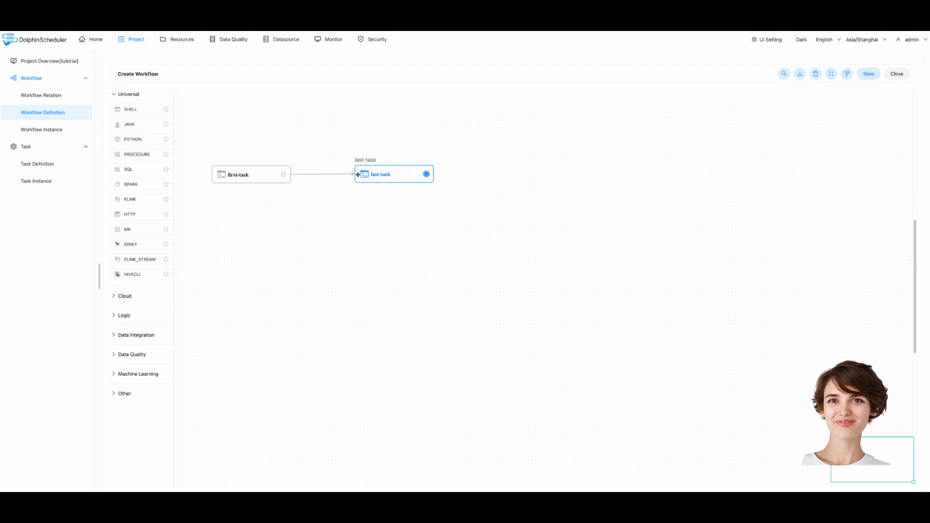
pyautogui.click(867, 75)
# Save the workflow under the name first-workflow
pyautogui.click(383, 181)
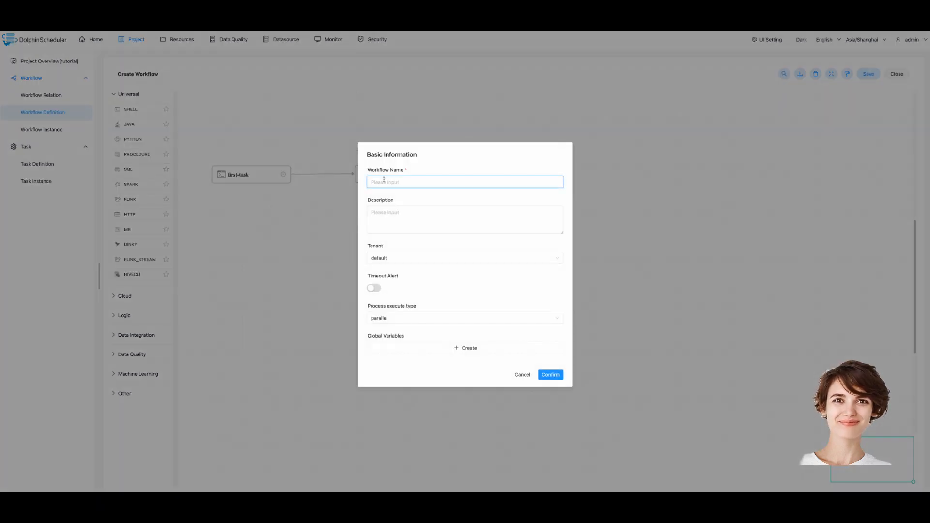
pyautogui.write('first')
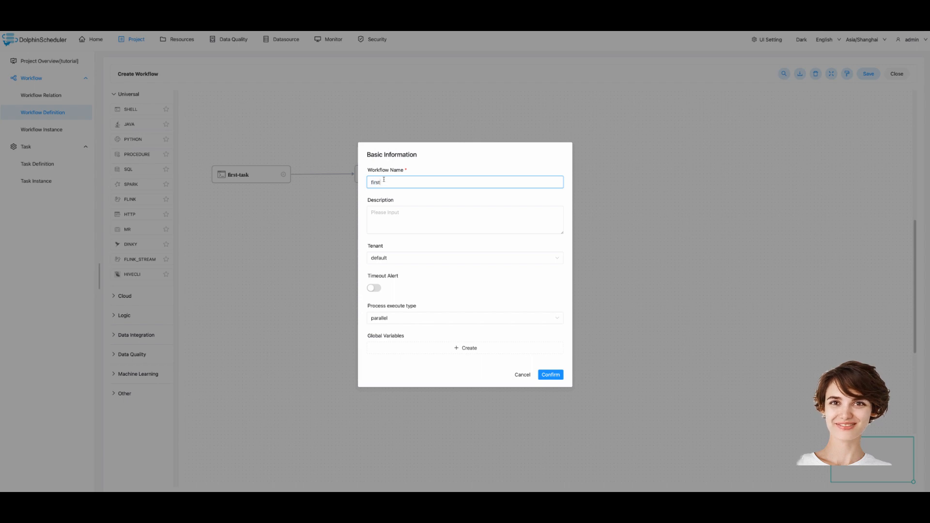
pyautogui.write('-workf')
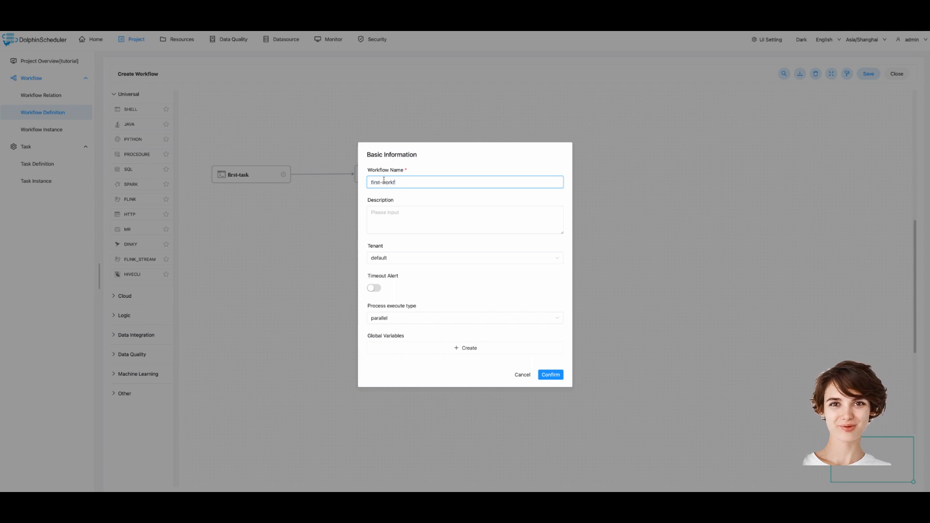
pyautogui.write('low')
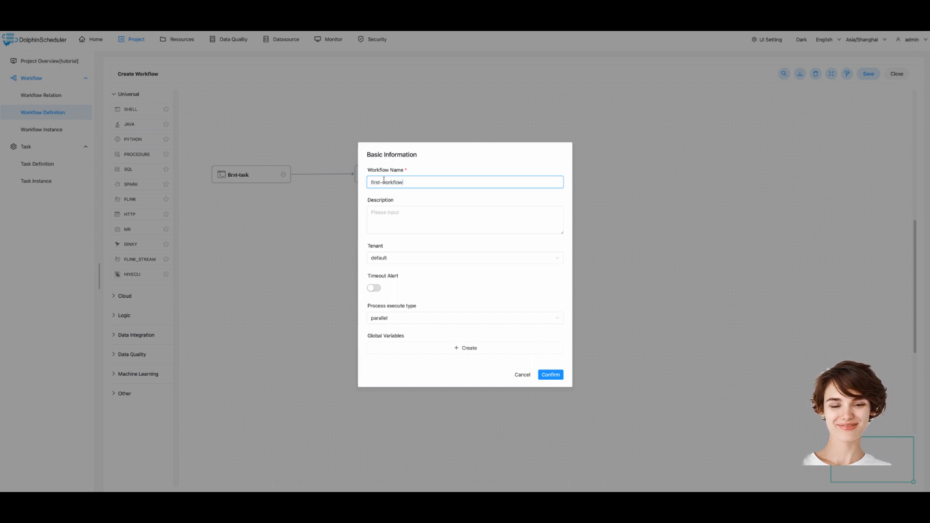
pyautogui.click(550, 375)
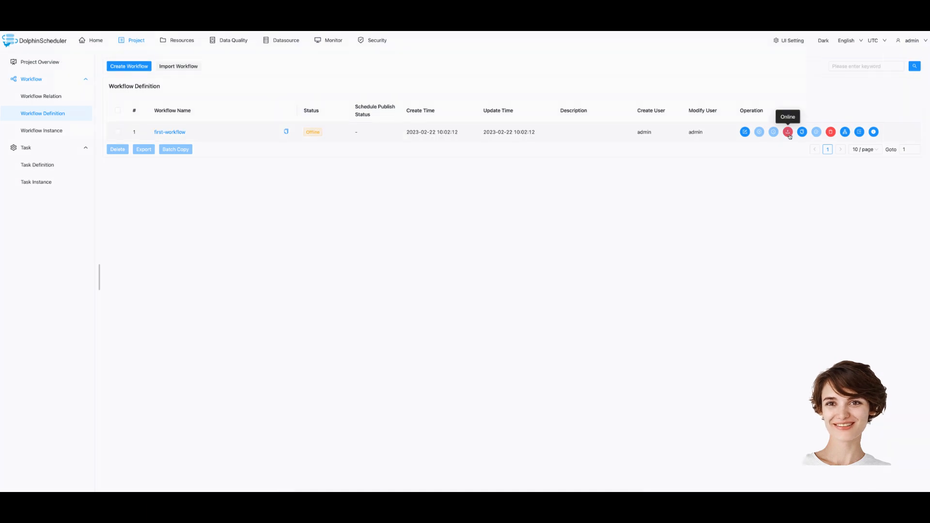
# Bring first-workflow online, run it, and view its workflow instances
pyautogui.click(788, 132)
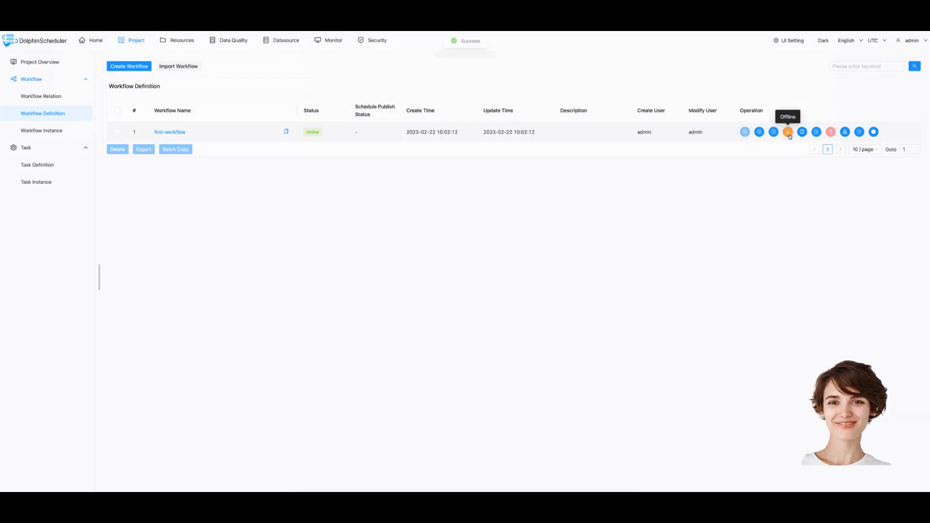
pyautogui.click(759, 133)
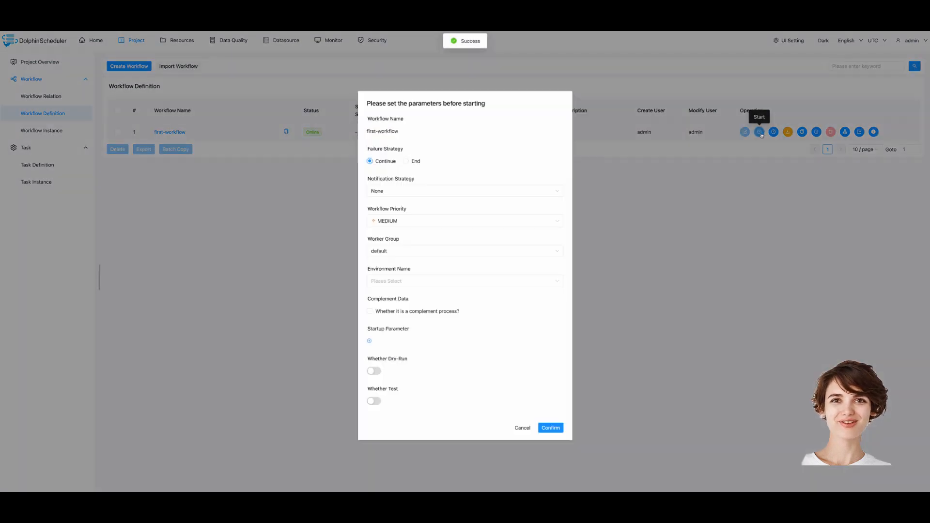
pyautogui.click(550, 428)
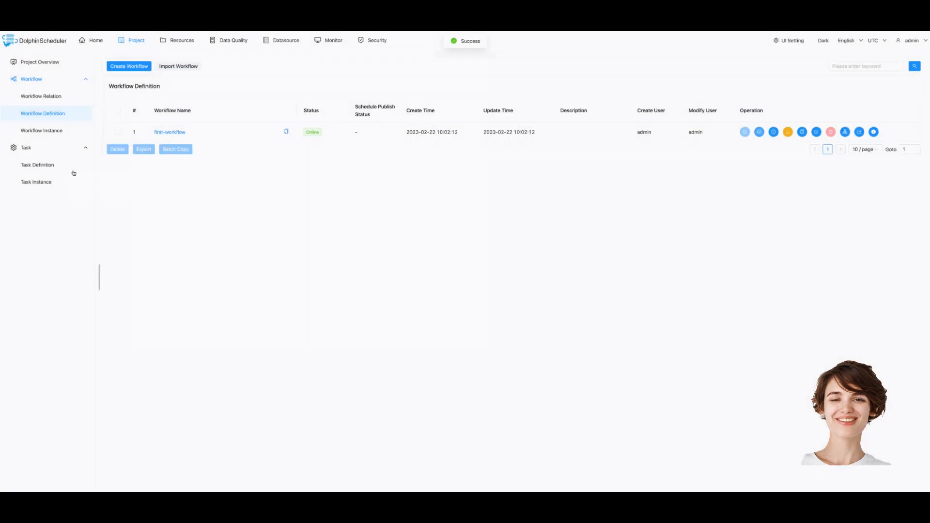
pyautogui.click(38, 132)
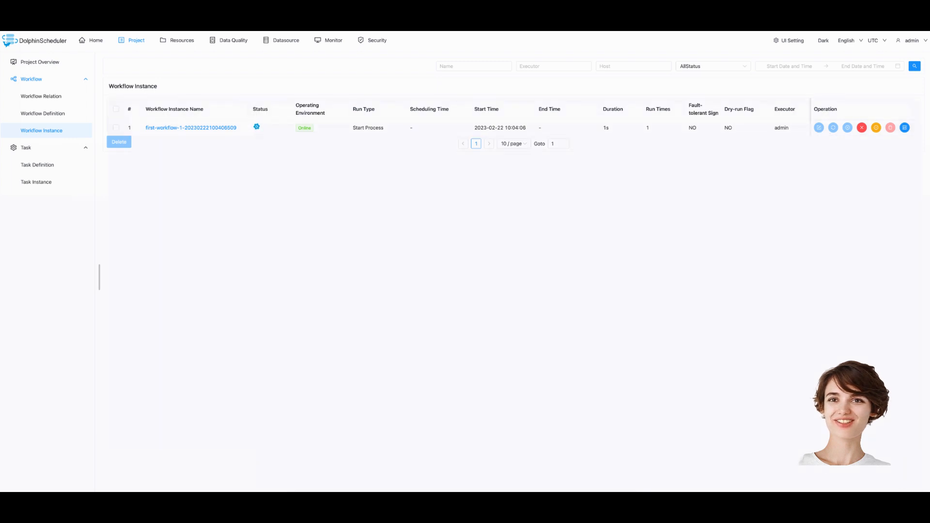
# Check first-task's log in the finished run for the Hello DolphinScheduler output
pyautogui.click(166, 128)
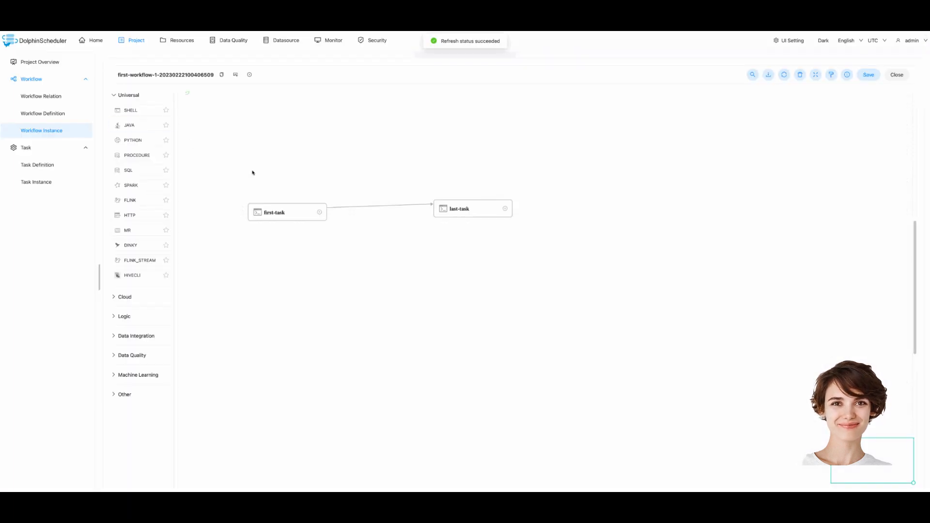
pyautogui.click(267, 210)
pyautogui.rightClick(277, 212)
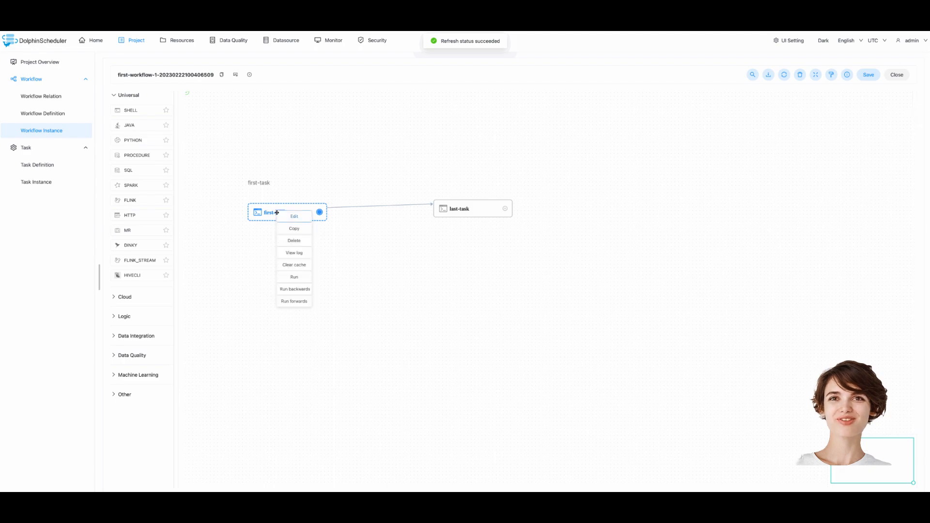
pyautogui.click(298, 257)
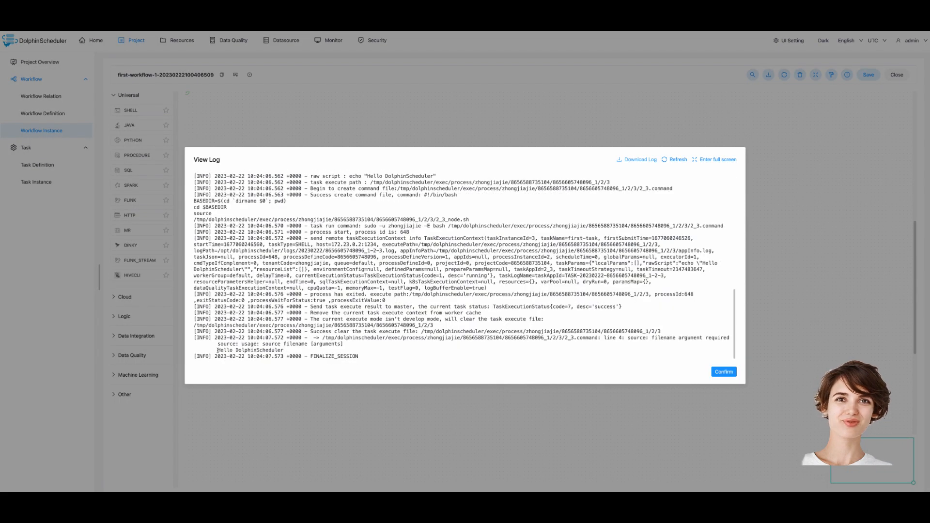
pyautogui.moveTo(217, 350); pyautogui.dragTo(382, 357)
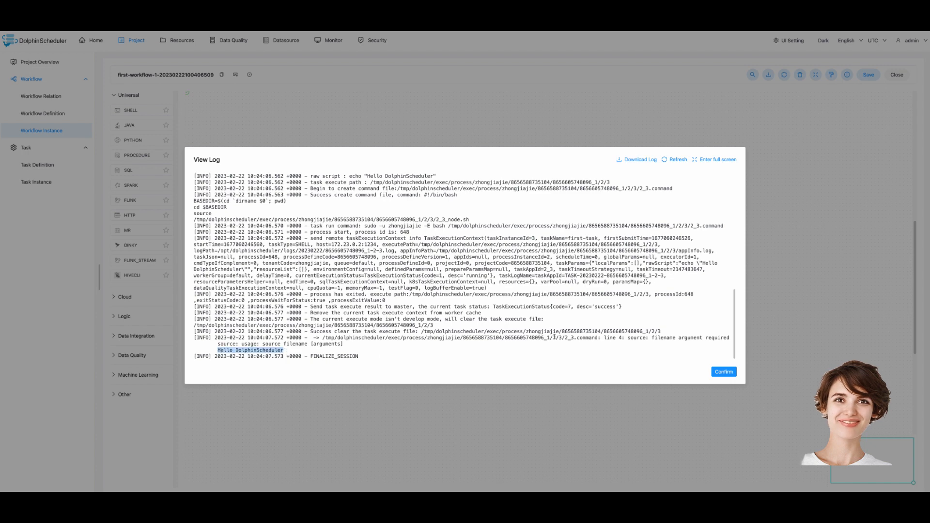
pyautogui.click(723, 371)
# Check last-task's log for the Ending... output
pyautogui.rightClick(467, 208)
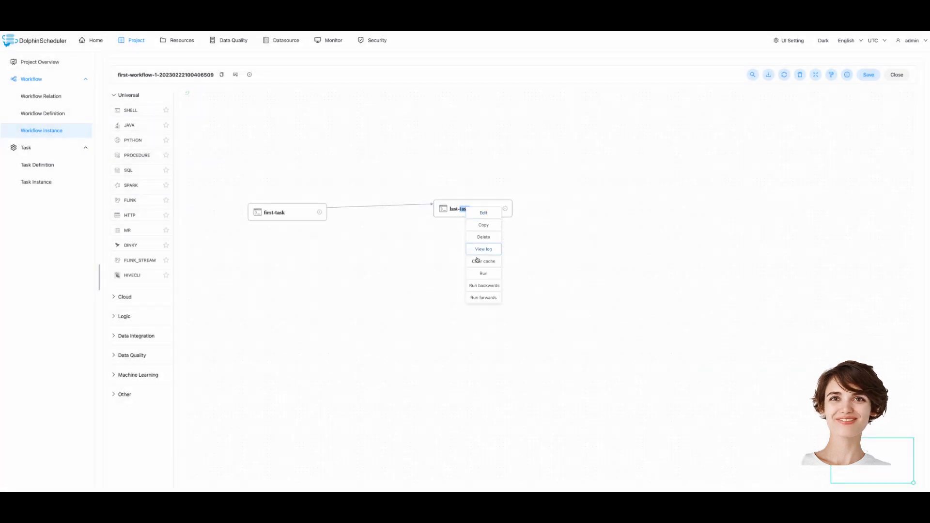
pyautogui.click(480, 249)
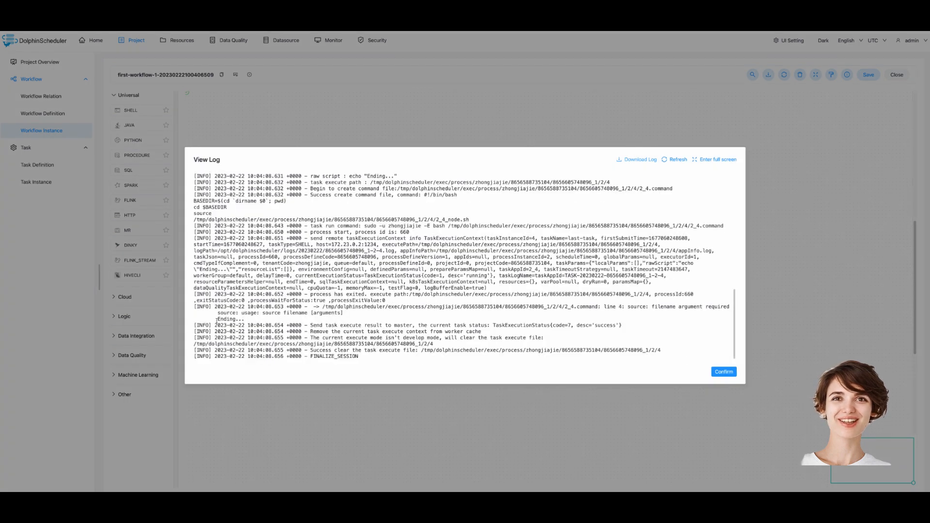
pyautogui.moveTo(217, 320); pyautogui.dragTo(257, 322)
pyautogui.click(733, 371)
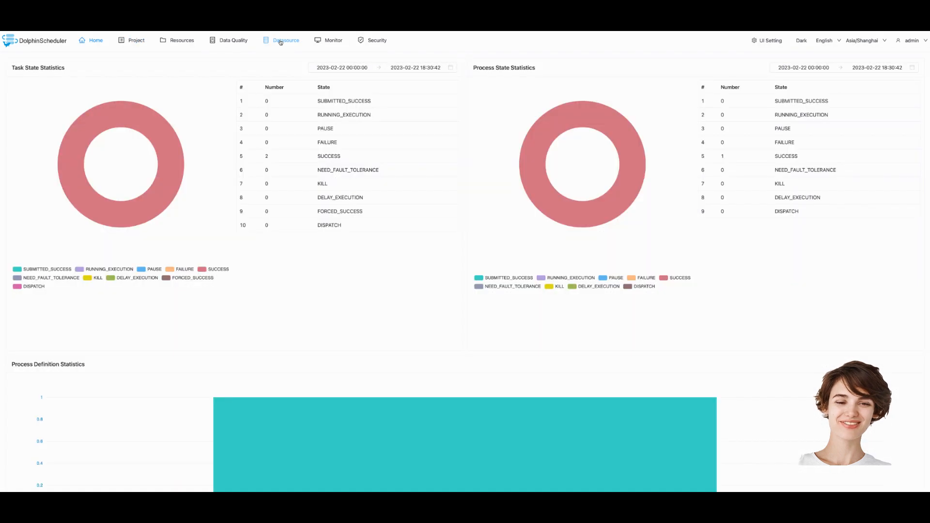
# Start a TRINO datasource named trino-test at IP 127.0.0.1
pyautogui.click(281, 41)
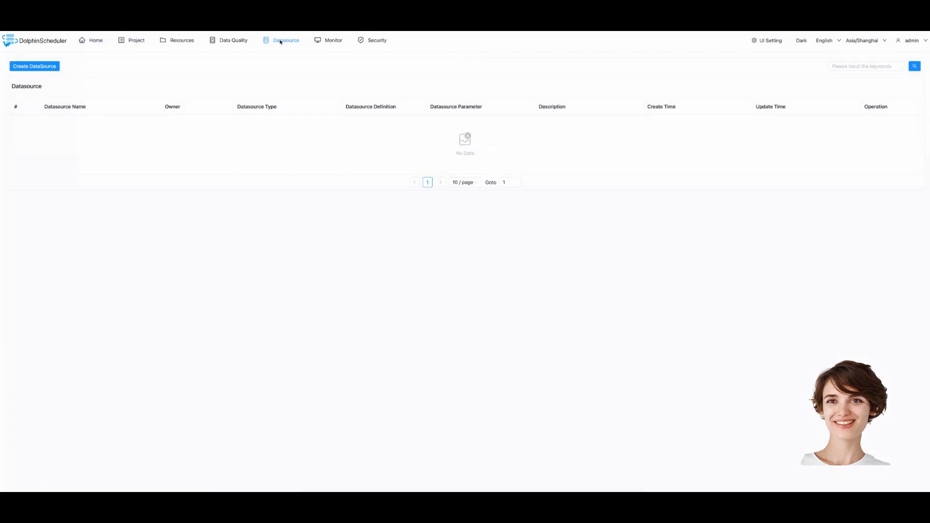
pyautogui.click(34, 66)
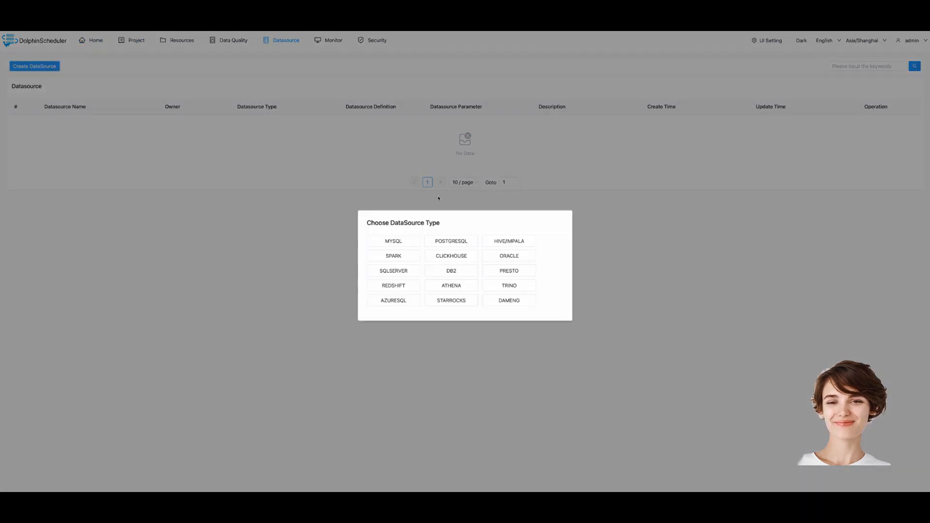
pyautogui.click(497, 287)
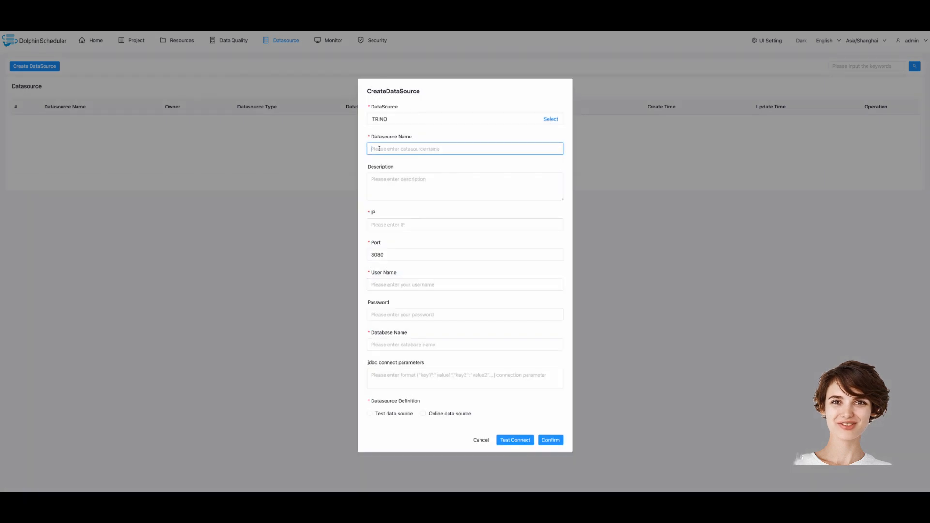
pyautogui.write('trino-test')
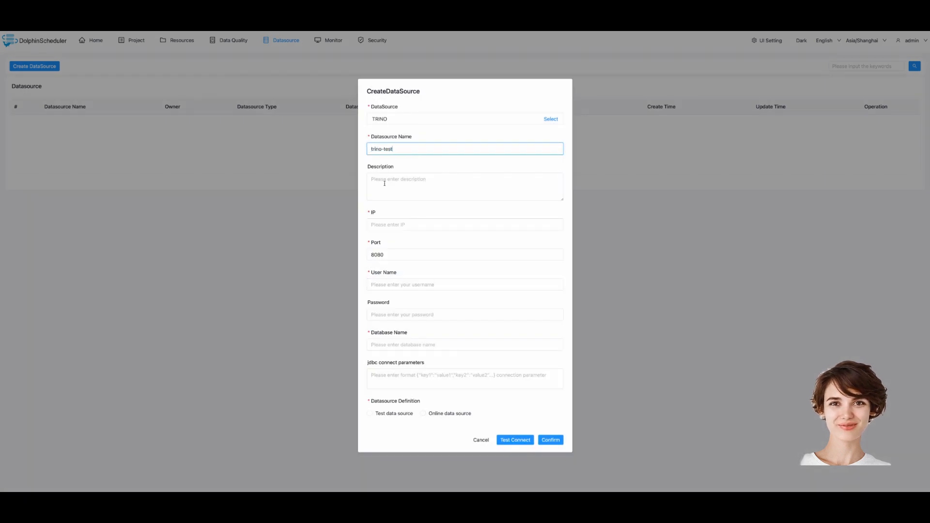
pyautogui.click(385, 224)
pyautogui.write('127.0.0.1')
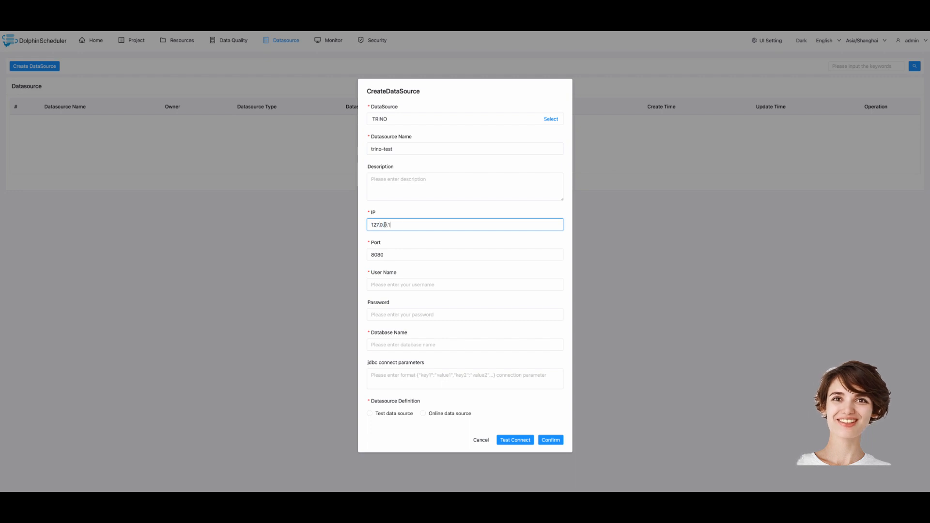
# Set user admin and database tpch, mark it a test source, test the connection, and save
pyautogui.click(385, 284)
pyautogui.write('admin')
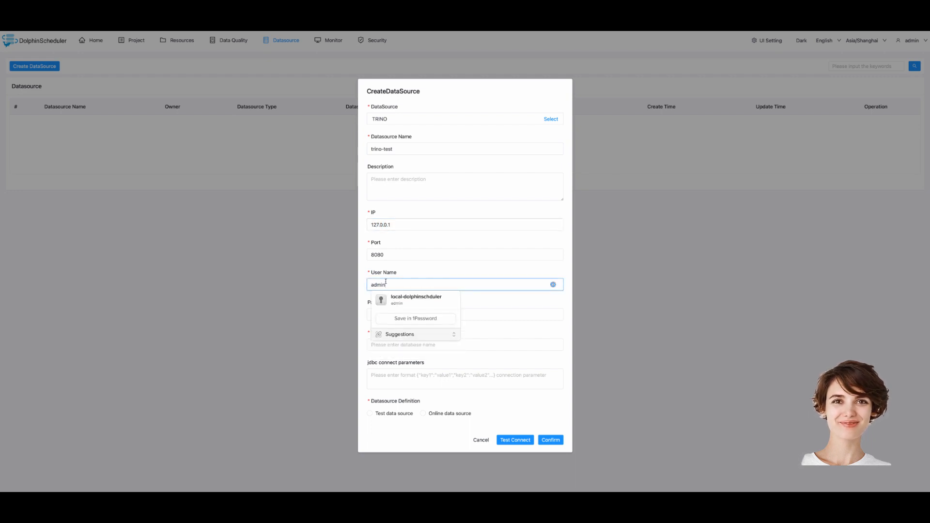
pyautogui.click(514, 312)
pyautogui.click(488, 345)
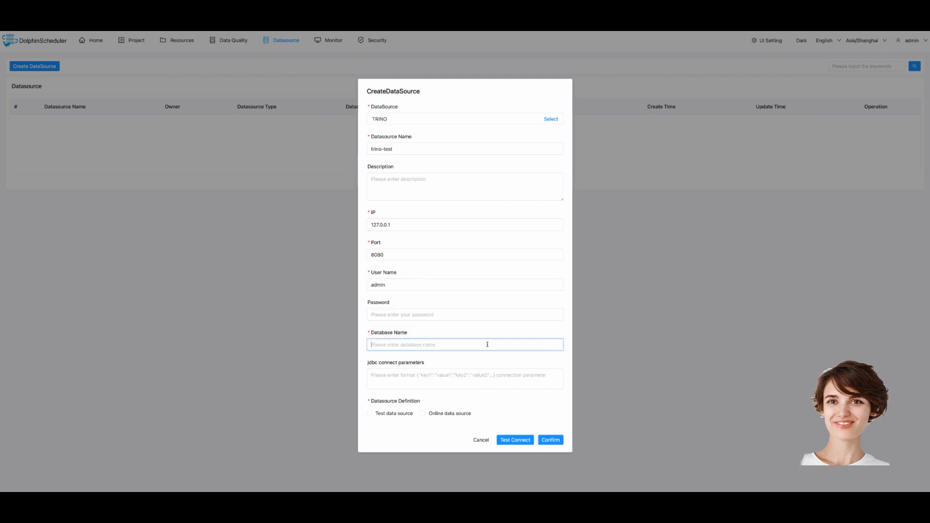
pyautogui.write('tpch')
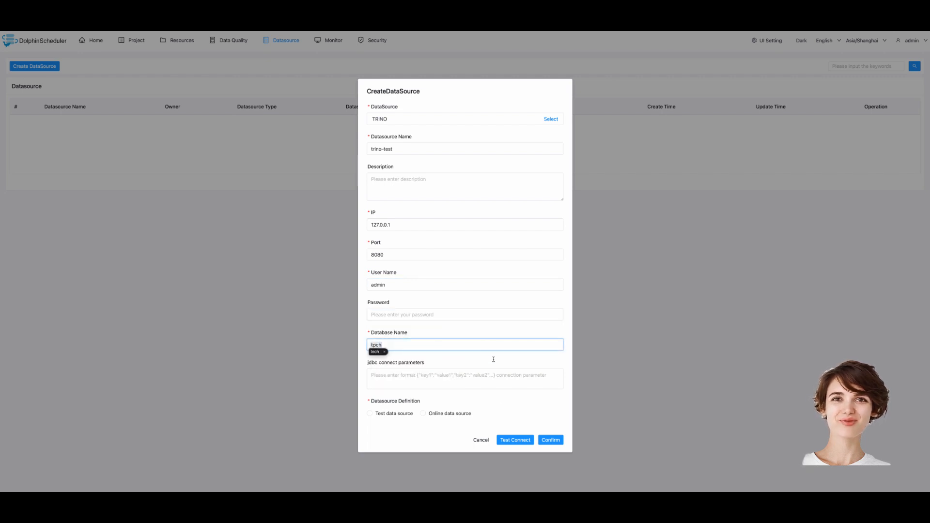
pyautogui.click(394, 413)
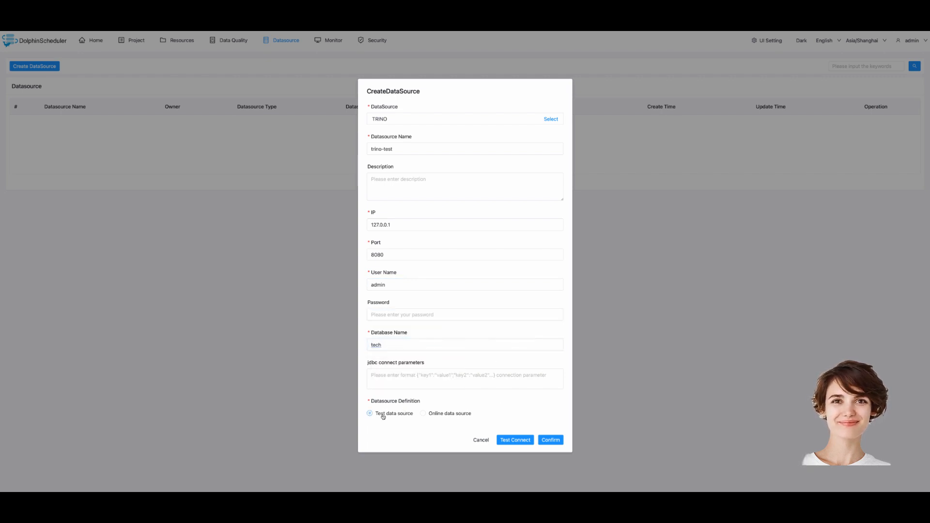
pyautogui.click(515, 439)
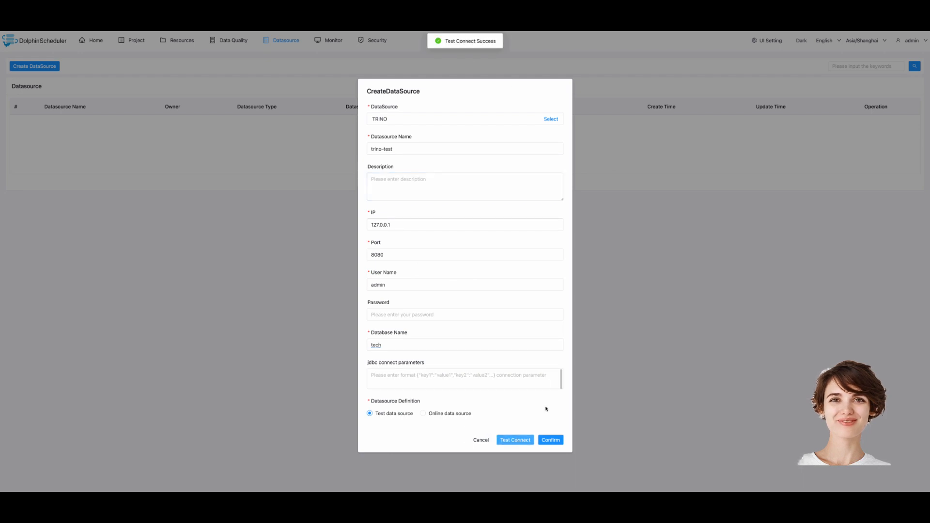
pyautogui.click(550, 440)
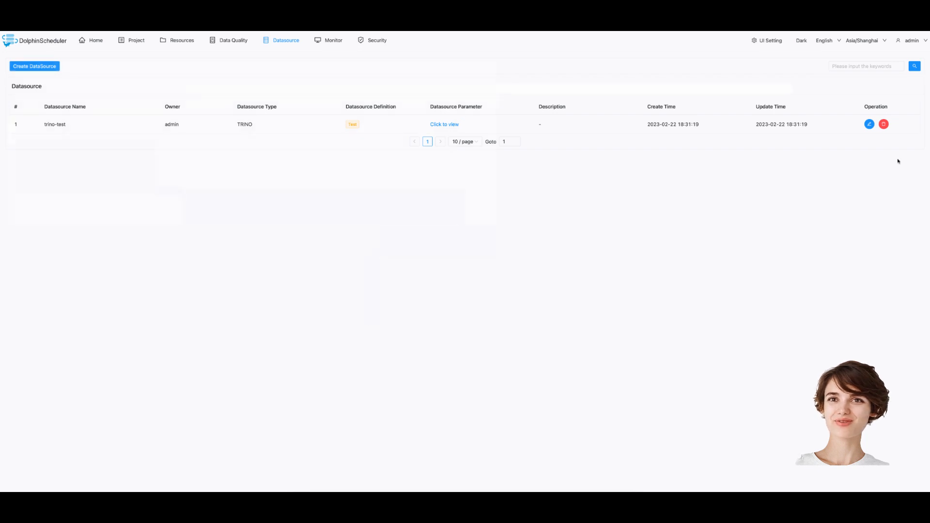
# Start another TRINO datasource named trino-prod at IP 127.0.0.1
pyautogui.click(58, 65)
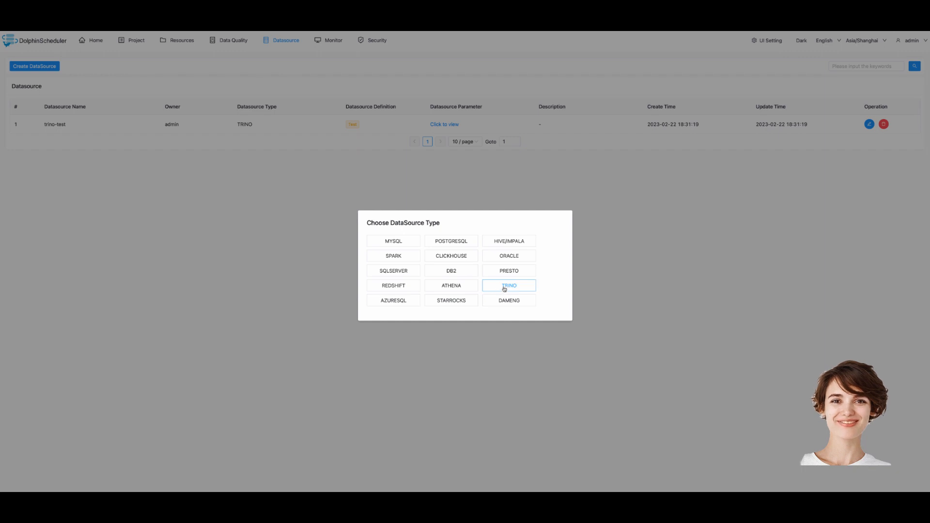
pyautogui.click(504, 286)
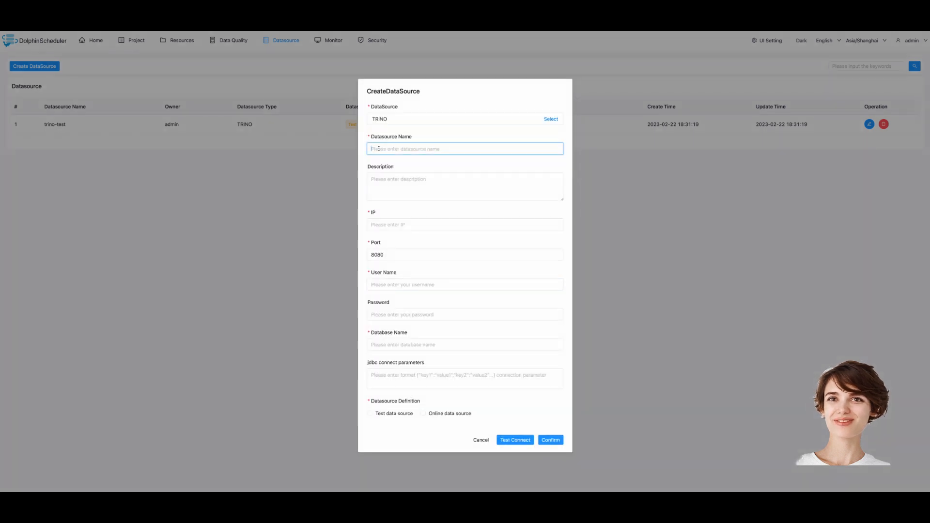
pyautogui.write('tes')
pyautogui.press('BackSpace')
pyautogui.press('BackSpace')
pyautogui.press('BackSpace')
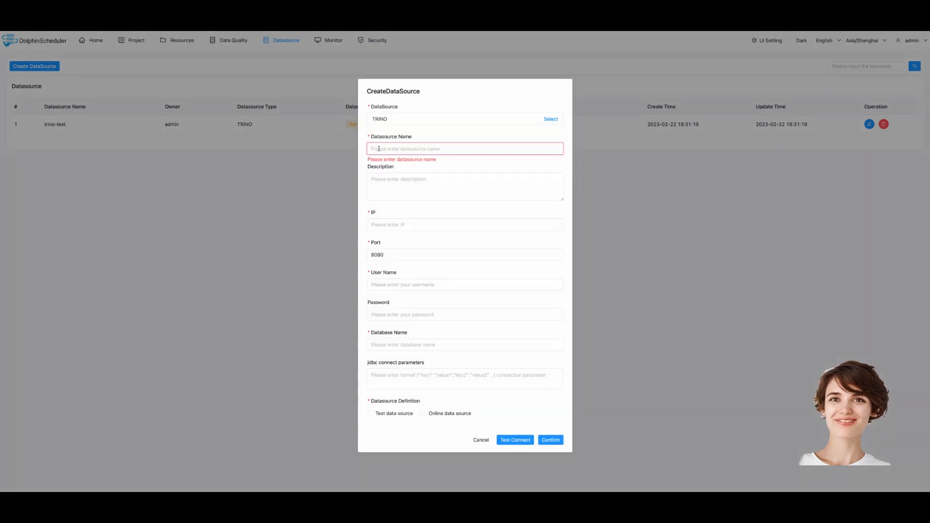
pyautogui.write('trino-')
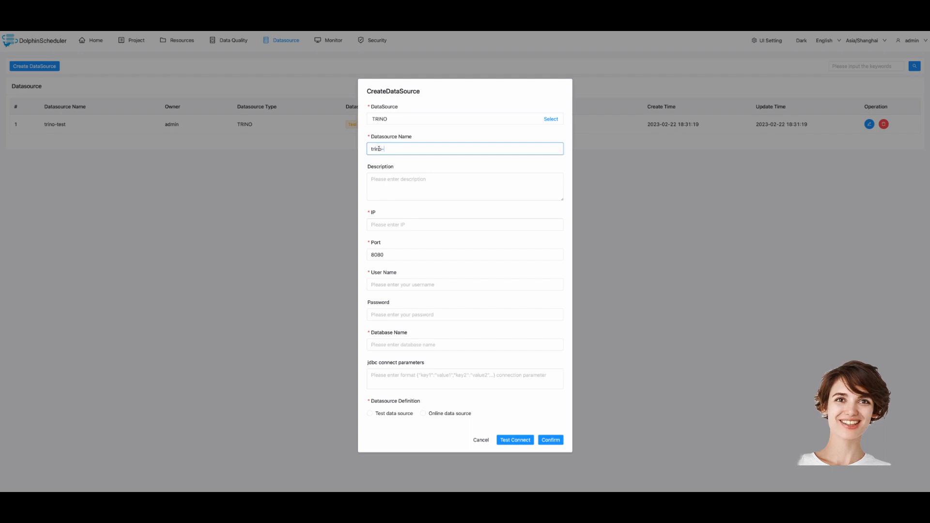
pyautogui.write('prod')
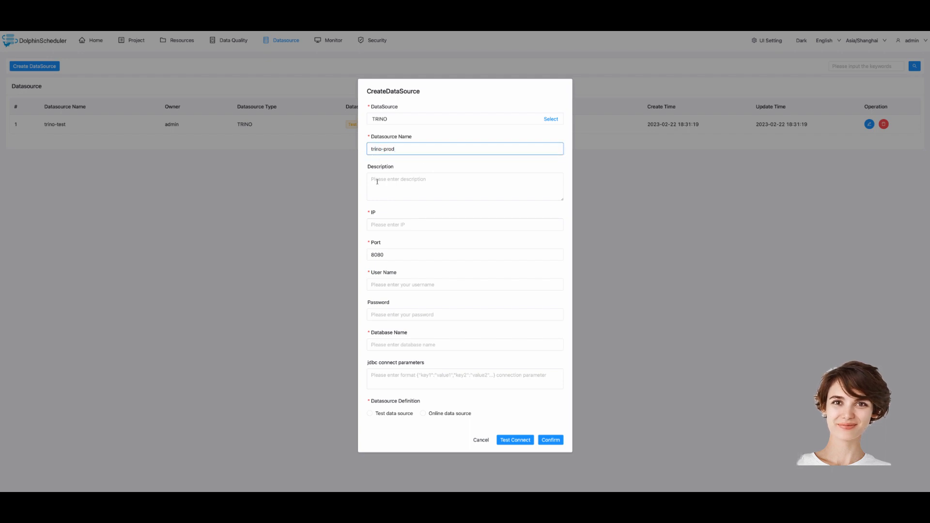
pyautogui.click(385, 223)
pyautogui.write('127')
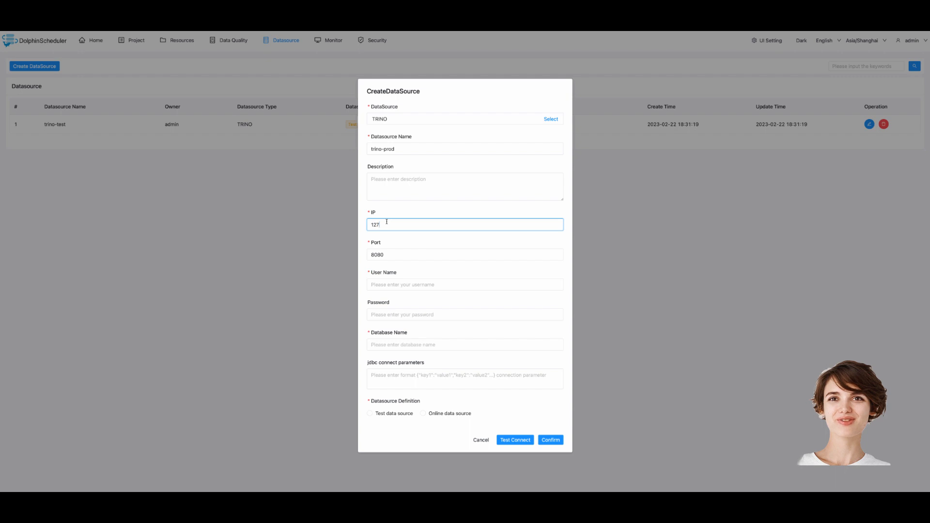
pyautogui.write('.0.0.1')
# Set user admin and database tpch, mark it online bound to trino-test, test, and save
pyautogui.click(384, 284)
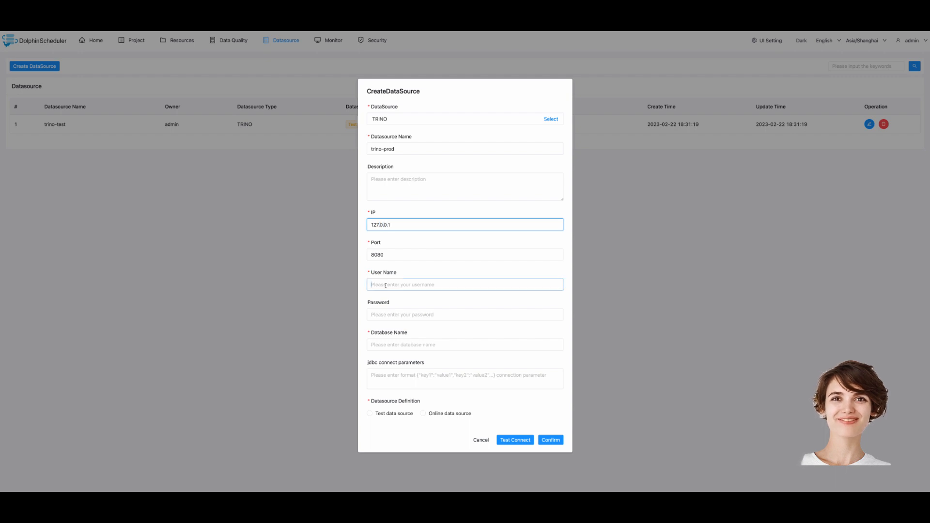
pyautogui.write('admin')
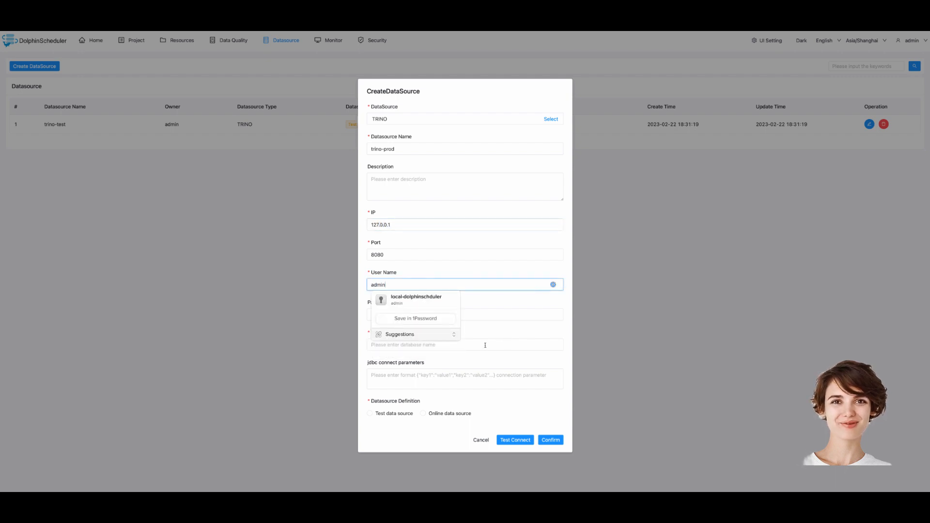
pyautogui.click(454, 345)
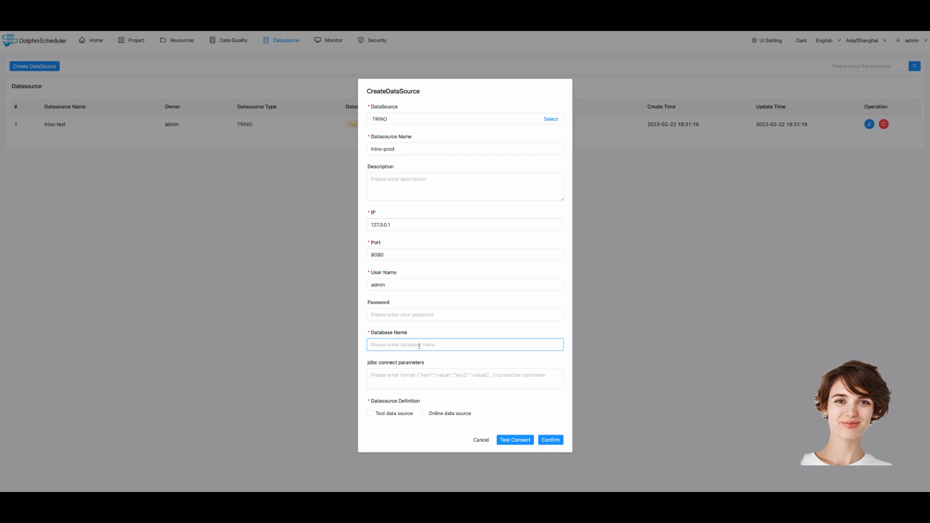
pyautogui.write('tpch')
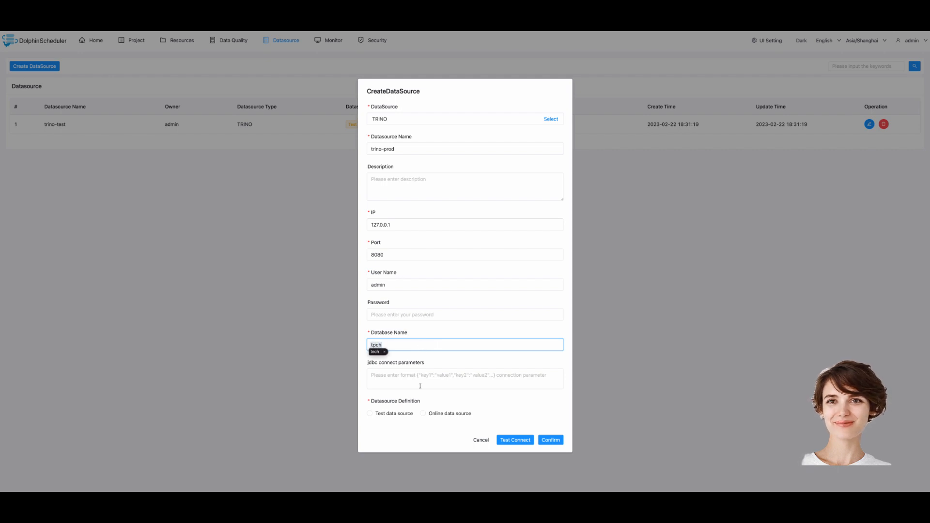
pyautogui.click(422, 413)
pyautogui.click(409, 429)
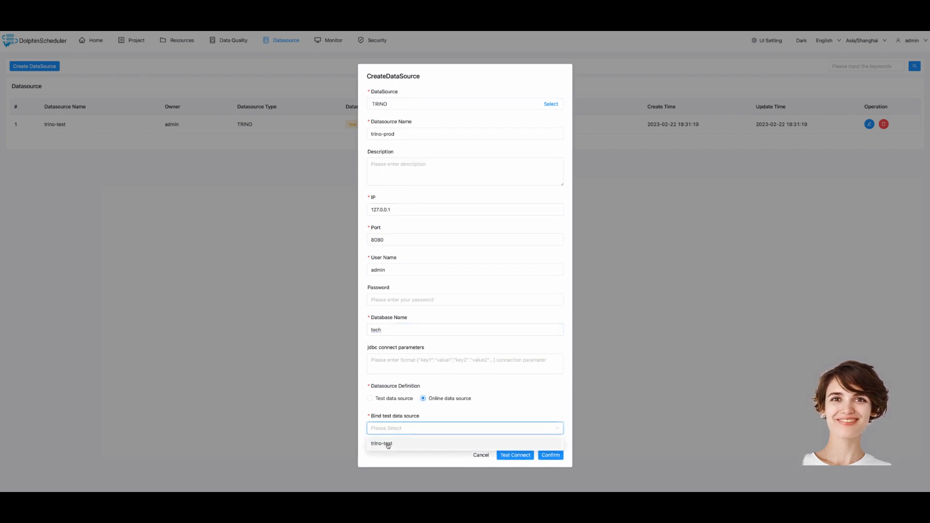
pyautogui.click(386, 443)
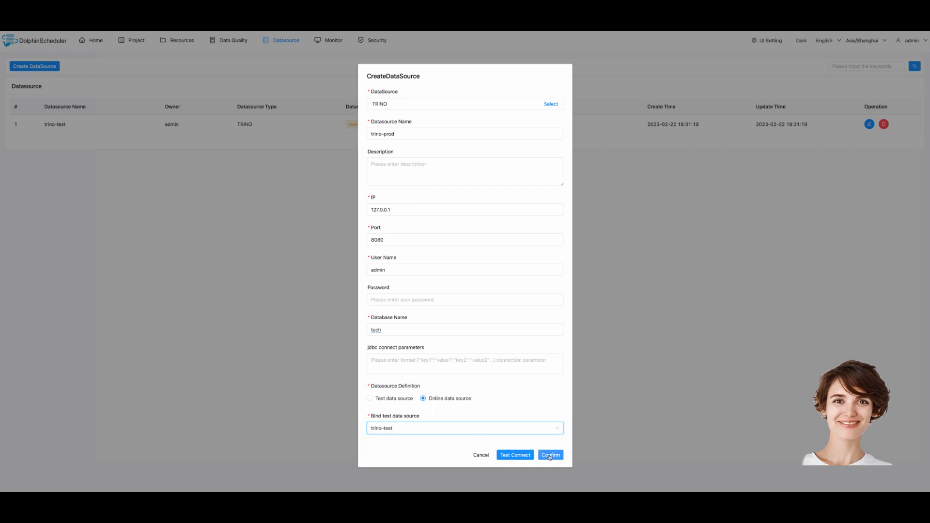
pyautogui.click(521, 455)
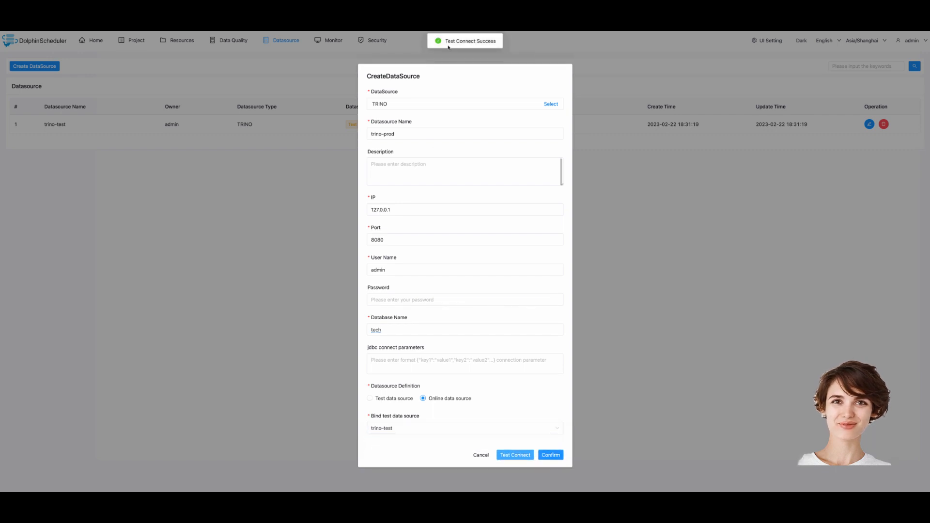
pyautogui.click(548, 455)
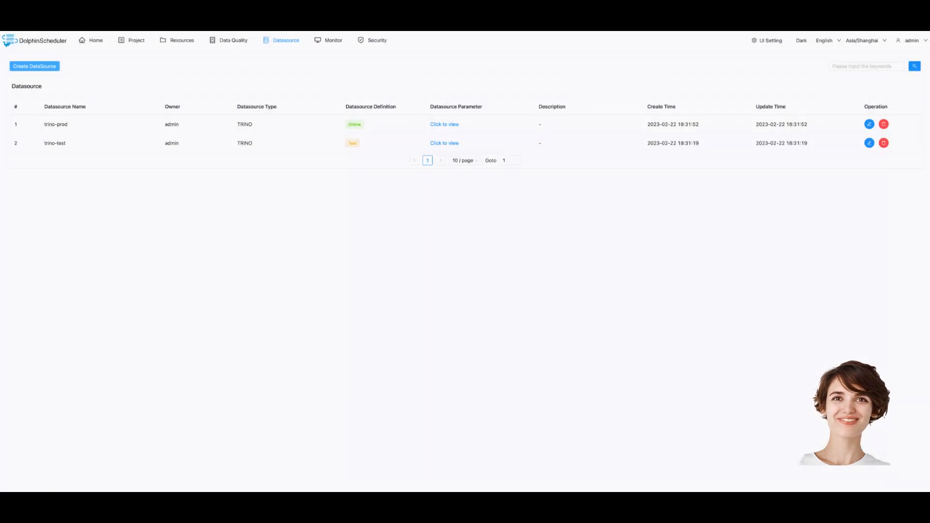
pyautogui.click(132, 40)
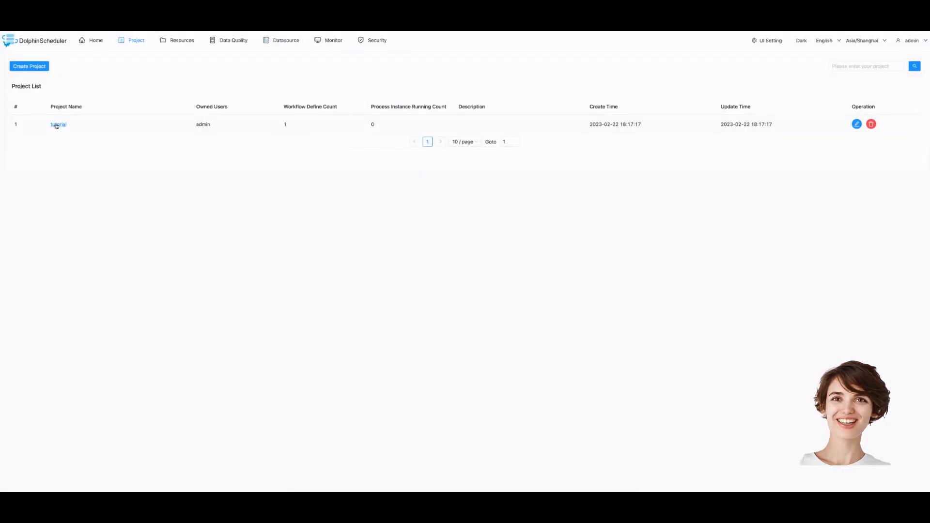
# Open first-workflow from the tutorial project's Workflow Definition list
pyautogui.click(57, 125)
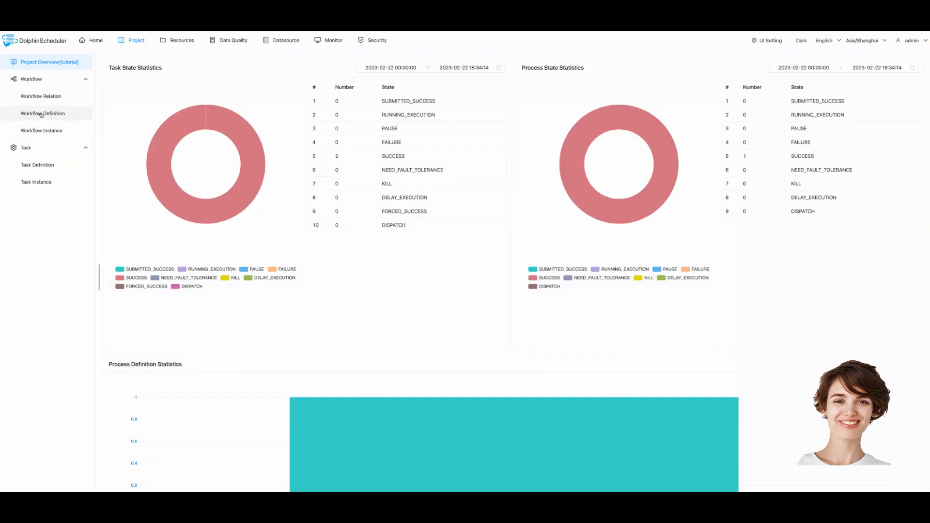
pyautogui.click(41, 114)
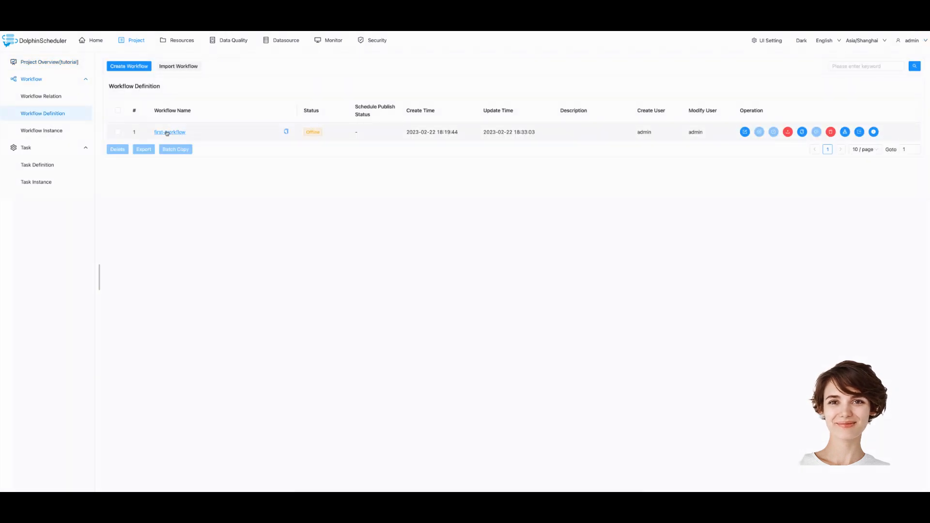
pyautogui.click(167, 132)
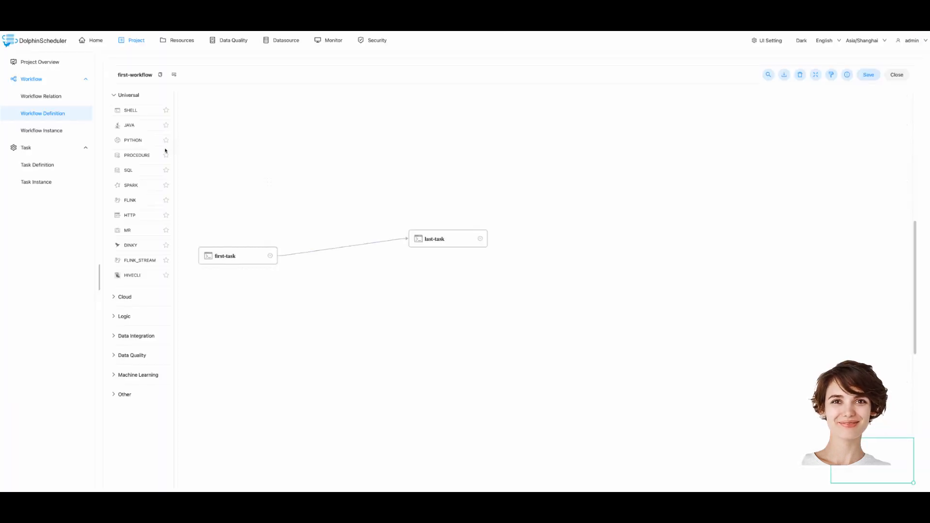
# Add a SQL task named trino-sql using the TRINO datasource trino-prod
pyautogui.moveTo(141, 170); pyautogui.dragTo(351, 178)
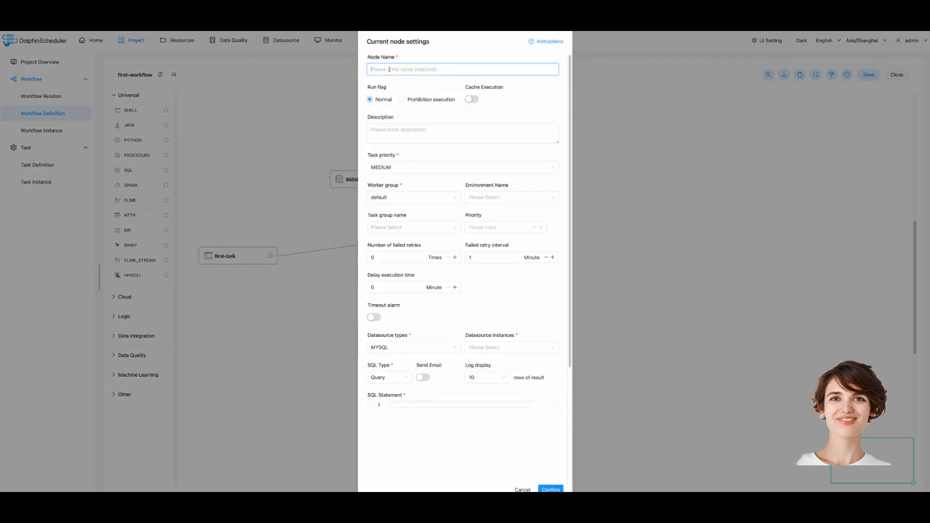
pyautogui.write('trino')
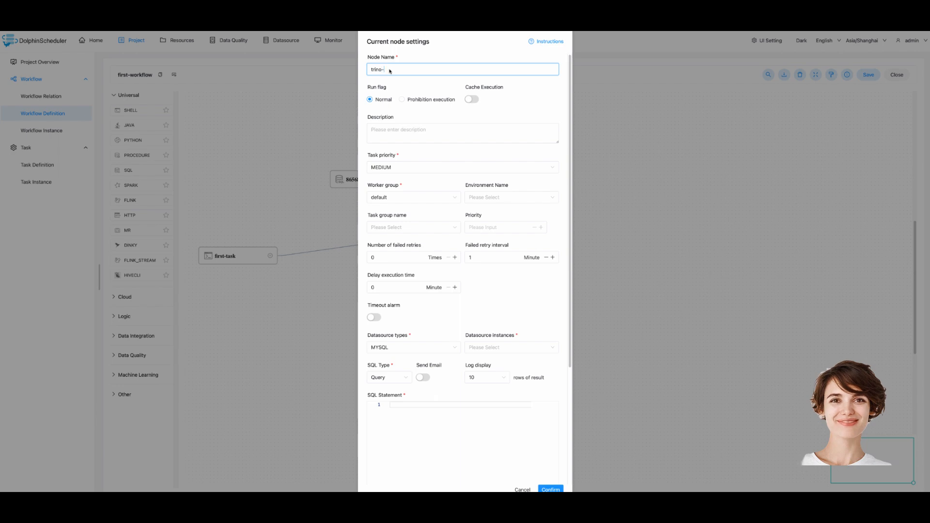
pyautogui.write('-sql')
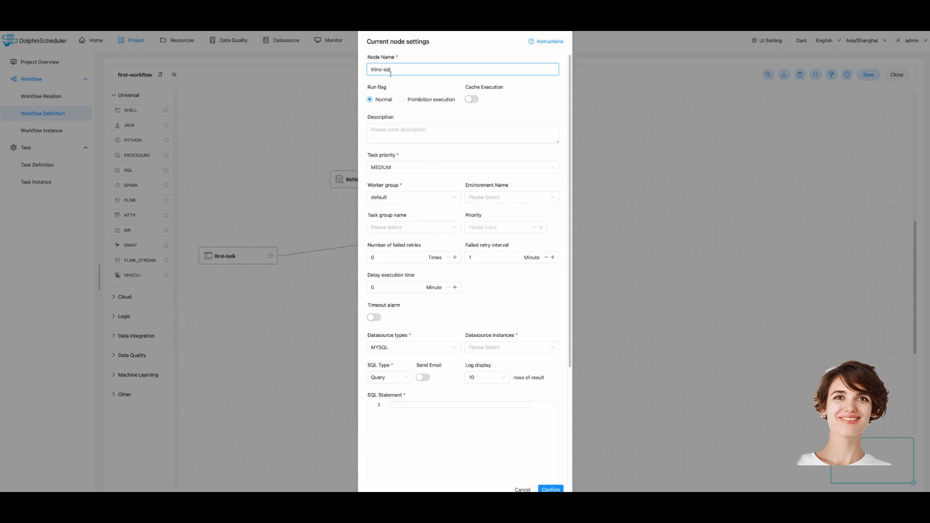
pyautogui.click(400, 349)
pyautogui.scroll(-5, 408, 396)
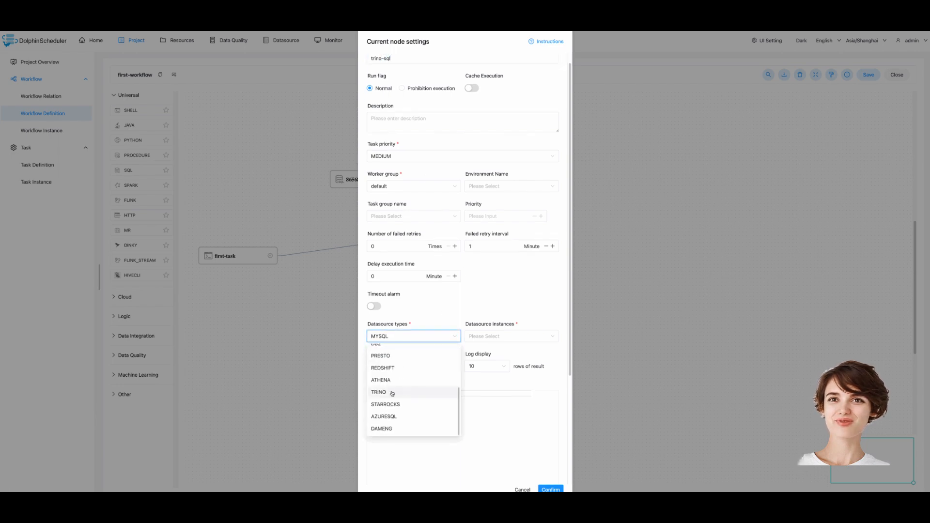
pyautogui.click(393, 393)
pyautogui.click(495, 337)
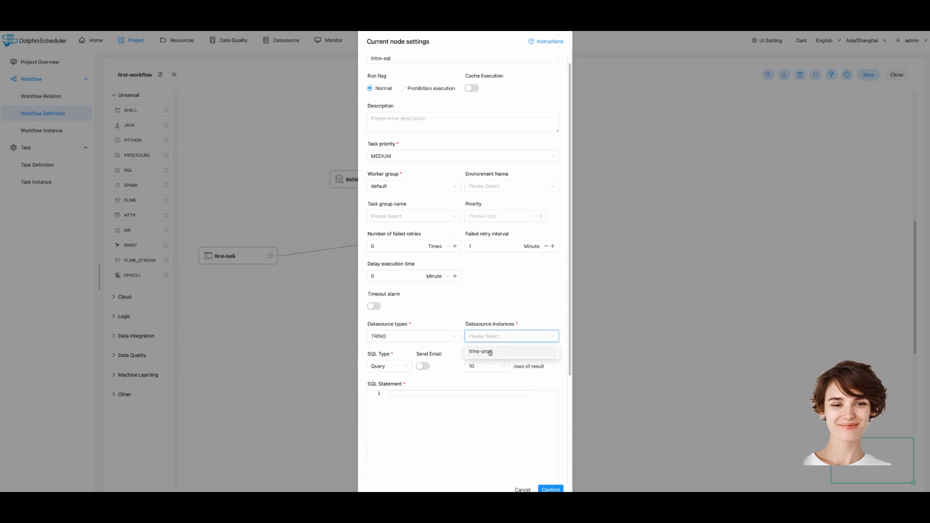
pyautogui.click(489, 351)
# Paste the query SELECT * FROM tpch.tiny.customer into trino-sql and save the task
pyautogui.click(417, 412)
pyautogui.press('alt+super+c')
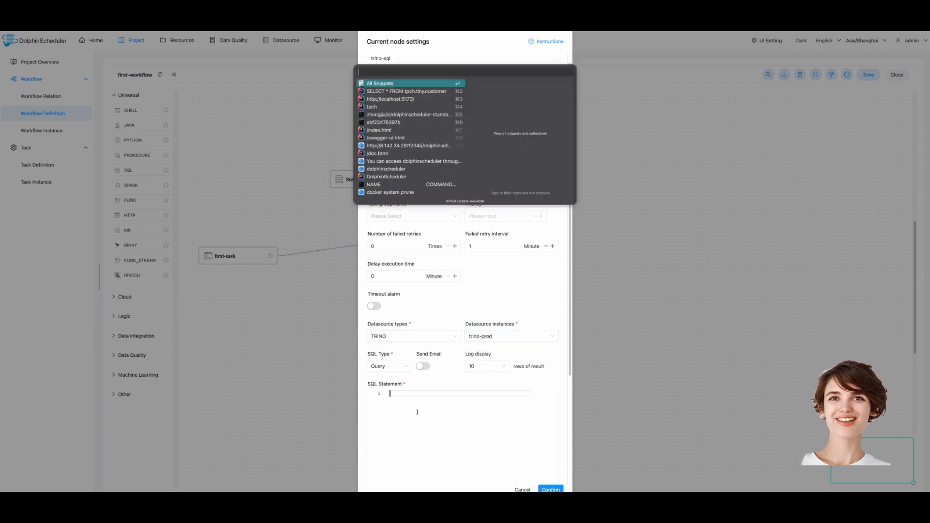
pyautogui.press('Down')
pyautogui.press('Return')
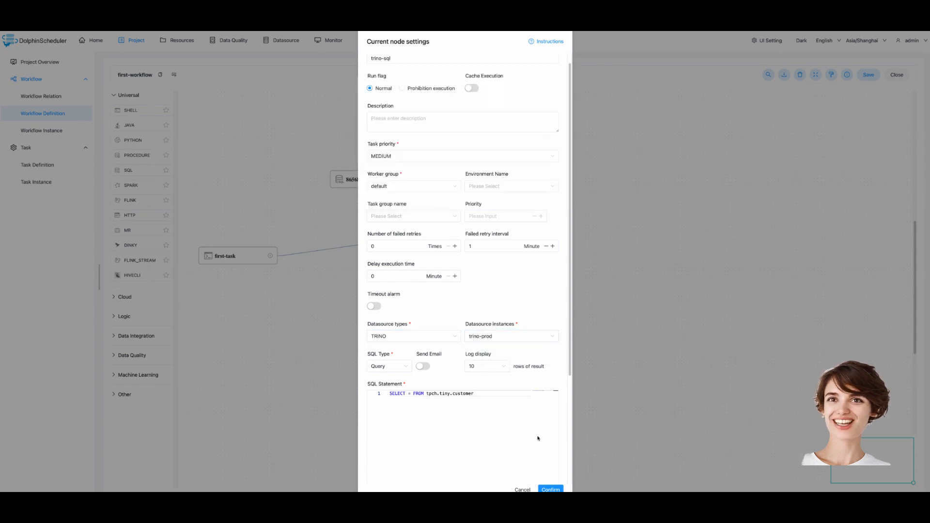
pyautogui.scroll(-3, 537, 439)
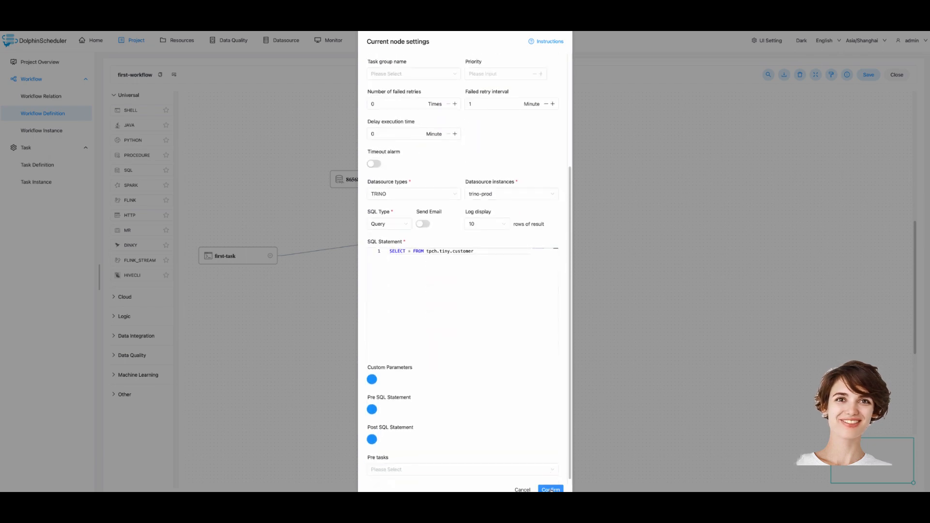
pyautogui.click(551, 490)
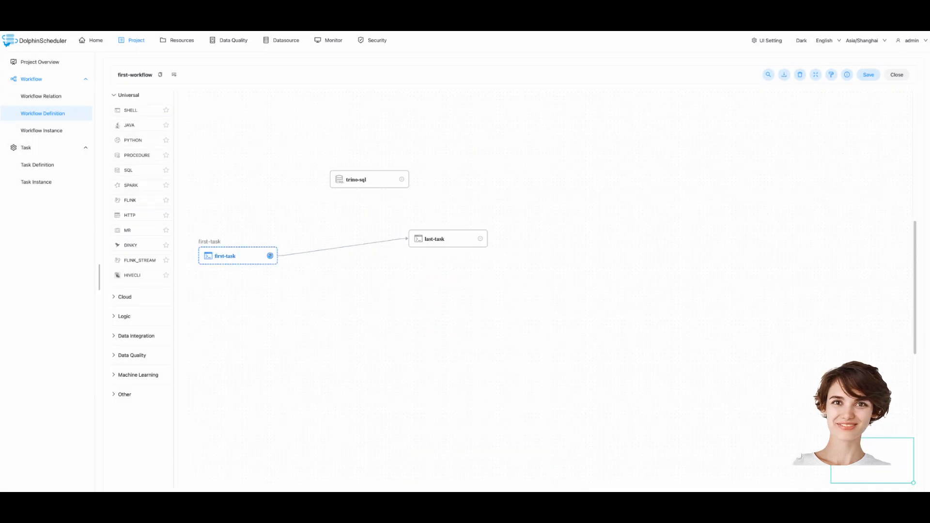
# Connect first-task to trino-sql and trino-sql to last-task, delete the first-task→last-task edge, then save and confirm
pyautogui.moveTo(269, 255); pyautogui.dragTo(339, 182)
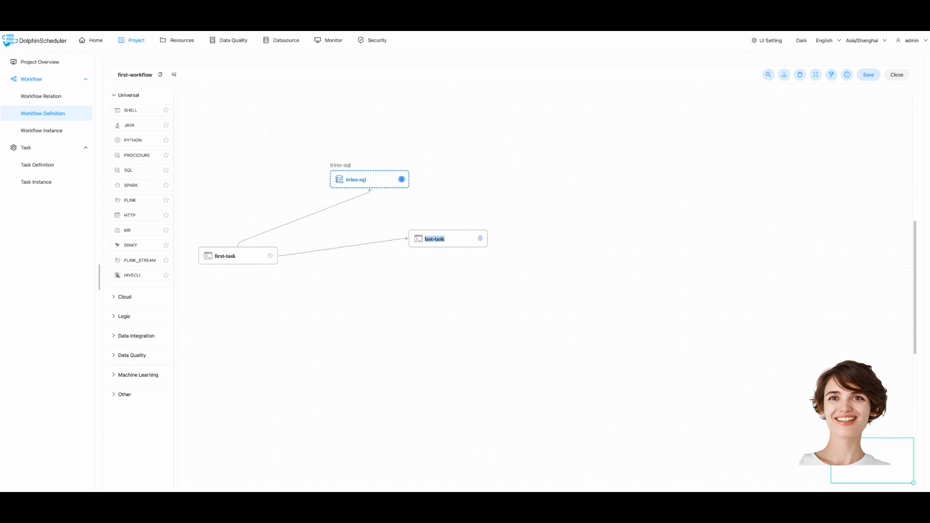
pyautogui.moveTo(402, 179); pyautogui.dragTo(441, 237)
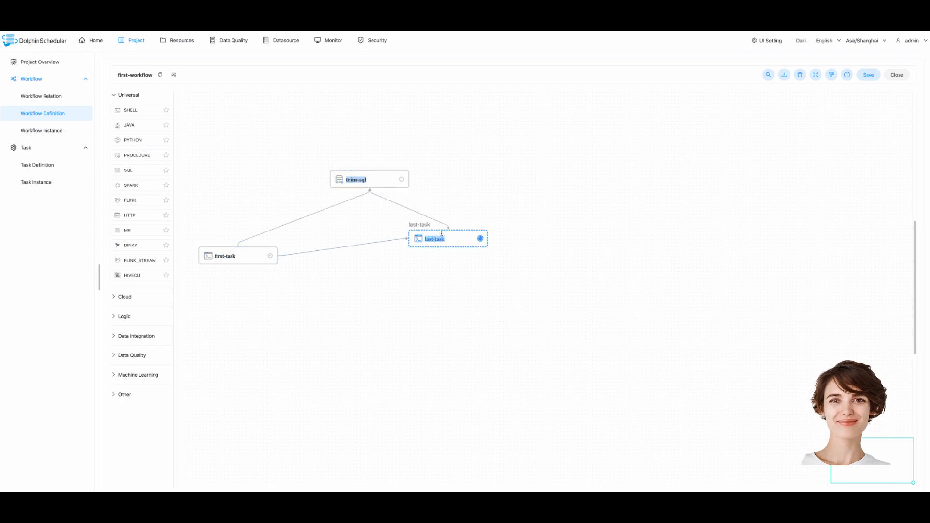
pyautogui.click(355, 245)
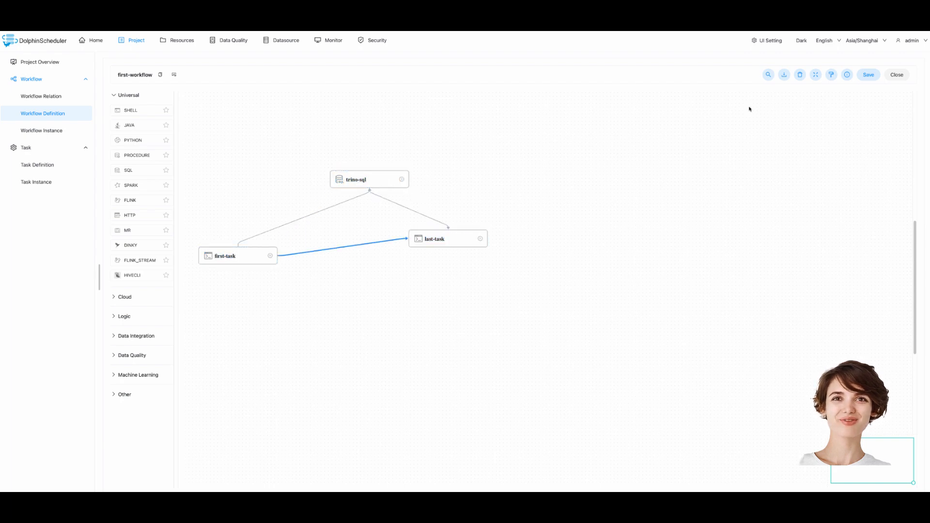
pyautogui.click(799, 75)
pyautogui.click(866, 76)
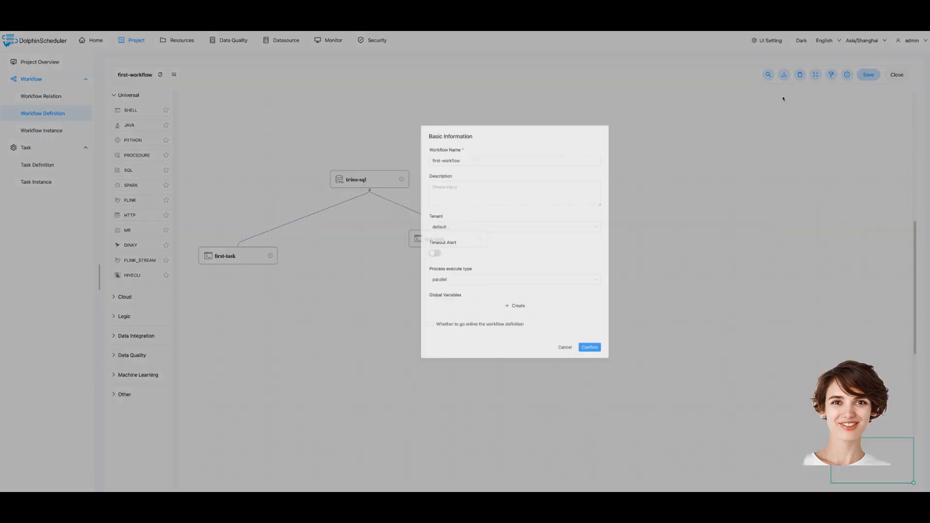
pyautogui.click(549, 387)
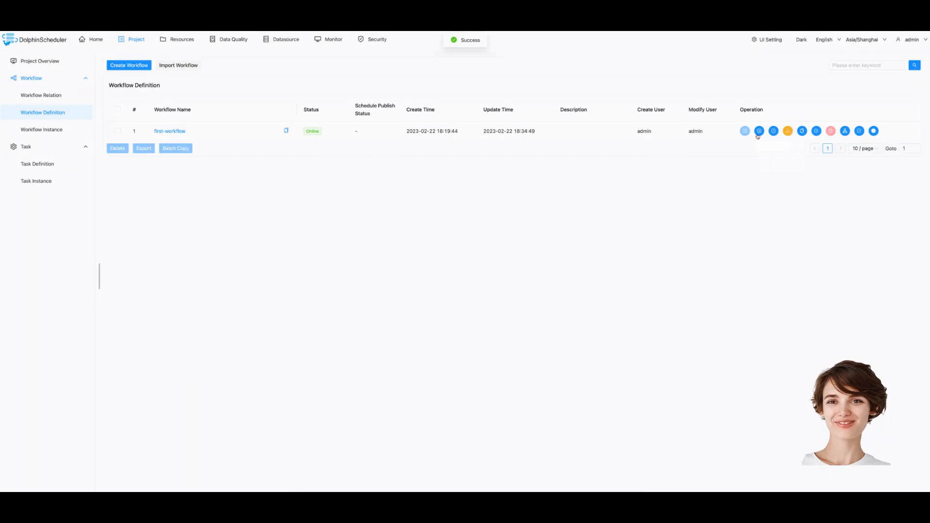
# Launch a first-workflow run, then open its newest instance, which finished with Success in 5s
pyautogui.click(759, 132)
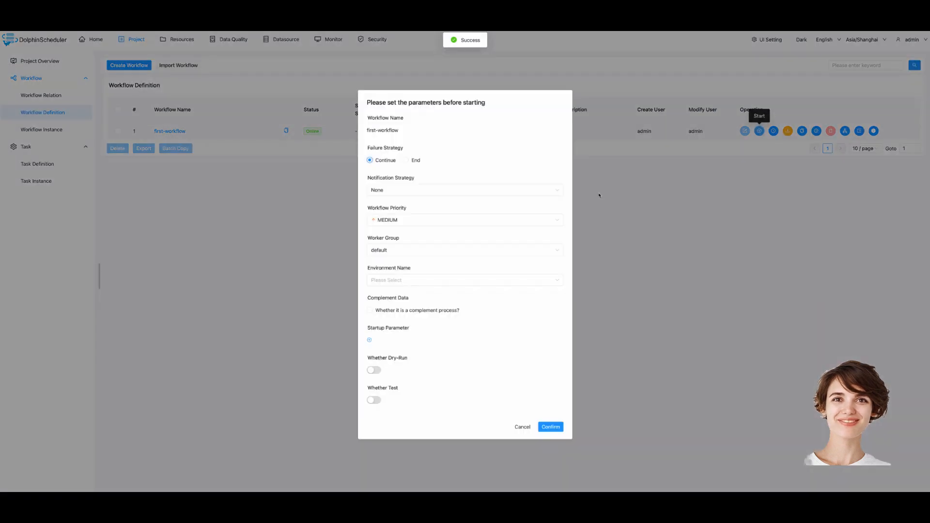
pyautogui.click(550, 426)
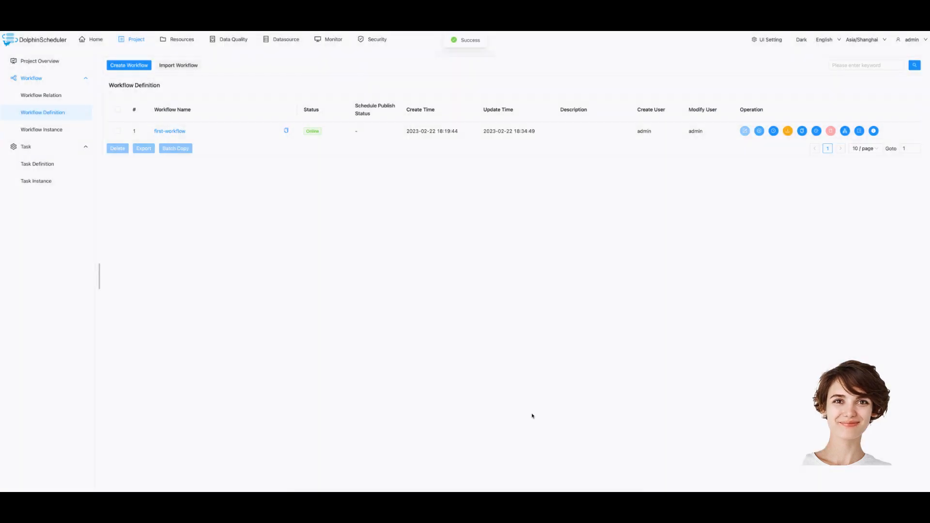
pyautogui.click(54, 133)
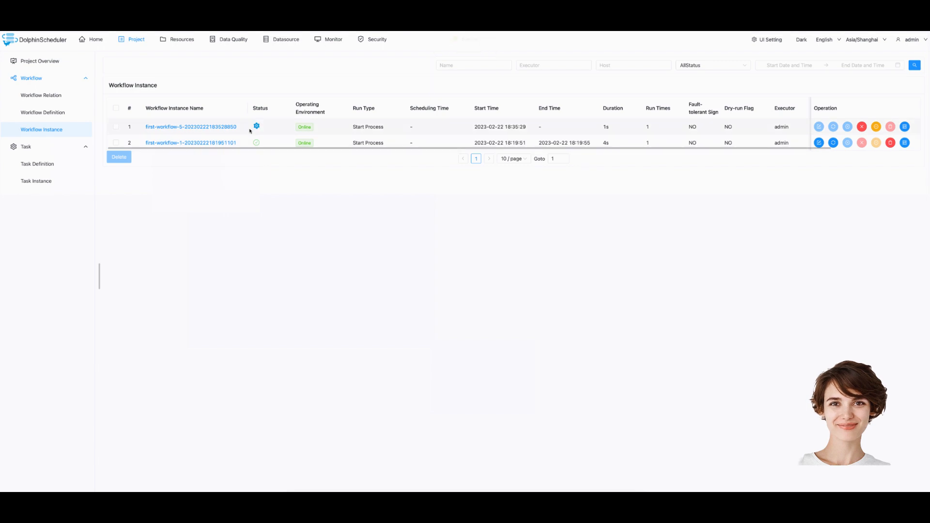
pyautogui.moveTo(255, 128)
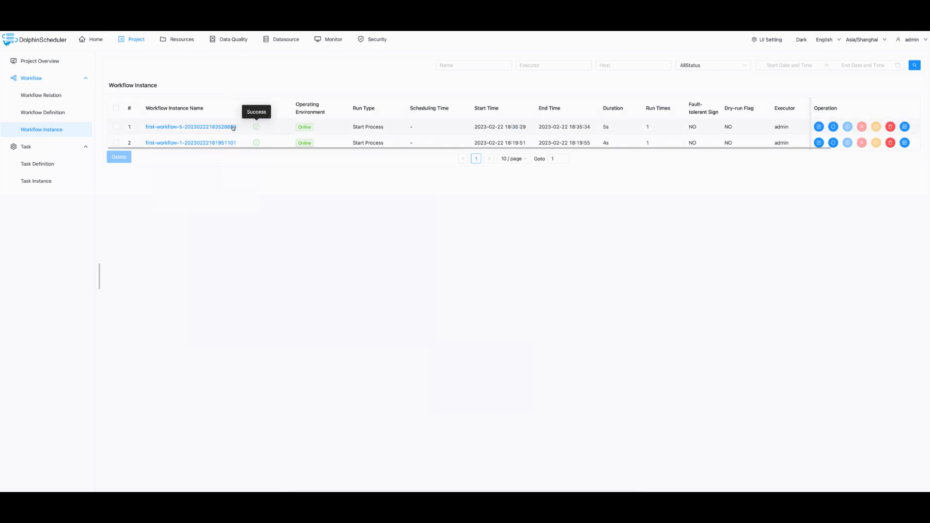
pyautogui.click(216, 128)
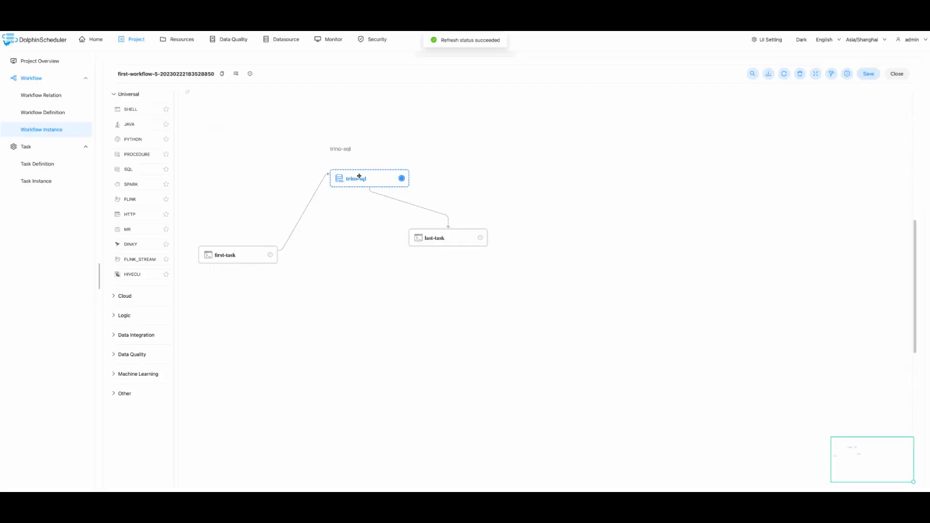
pyautogui.rightClick(358, 175)
pyautogui.click(380, 216)
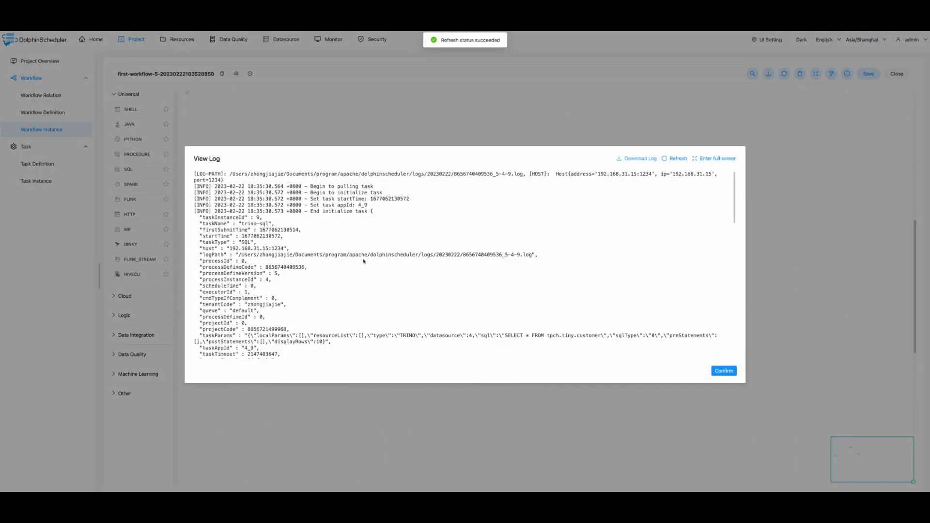
pyautogui.scroll(1, 387, 251)
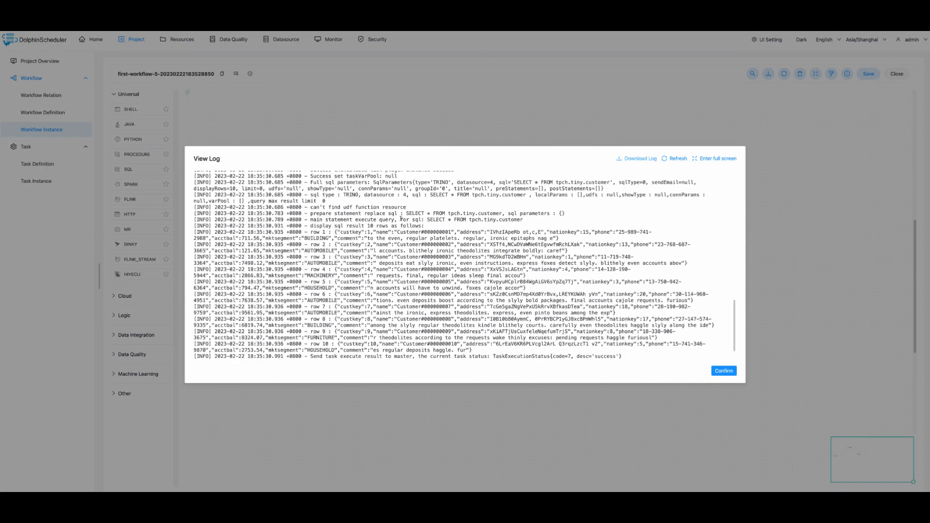
pyautogui.moveTo(426, 220); pyautogui.dragTo(529, 219)
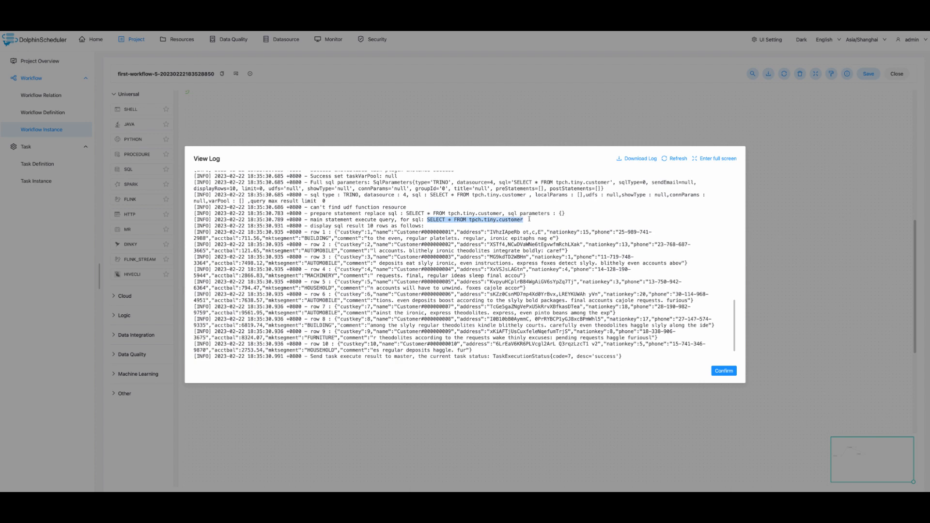
pyautogui.moveTo(311, 226); pyautogui.dragTo(491, 352)
pyautogui.scroll(-1, 624, 319)
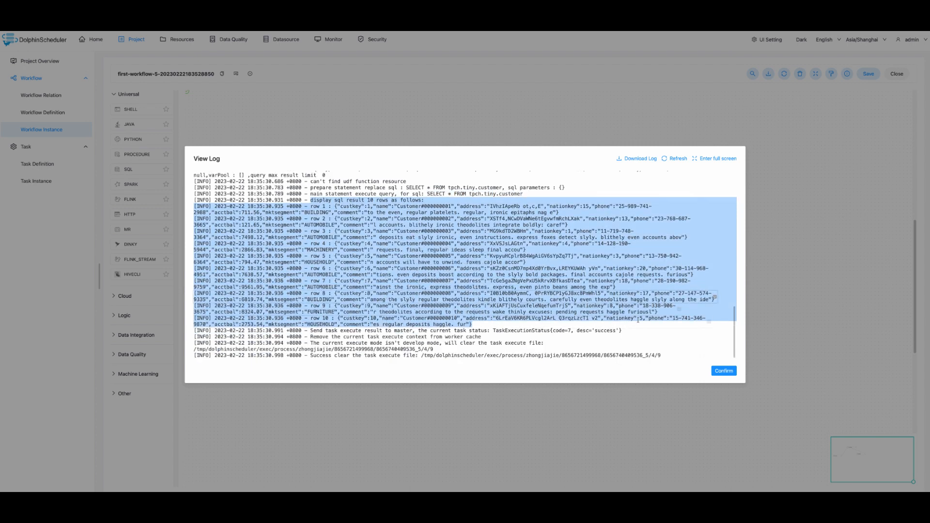
pyautogui.scroll(1, 638, 319)
pyautogui.click(723, 371)
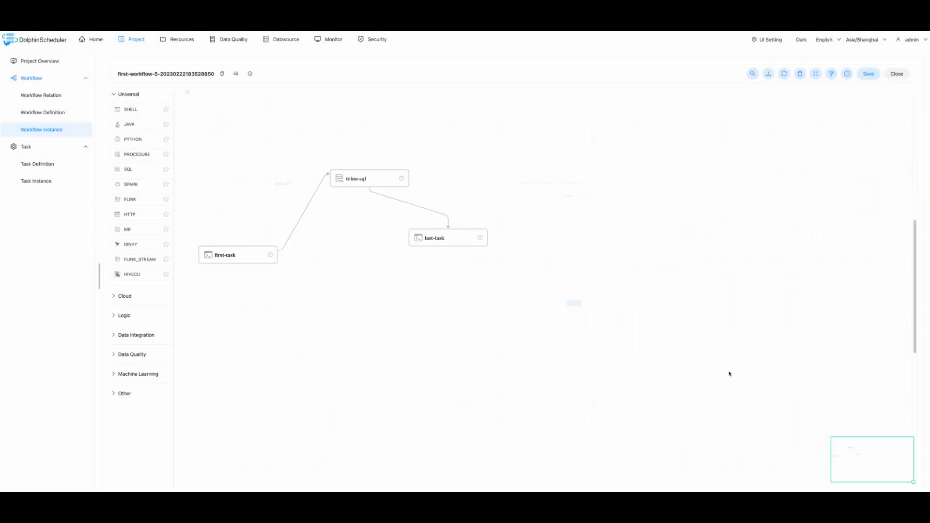